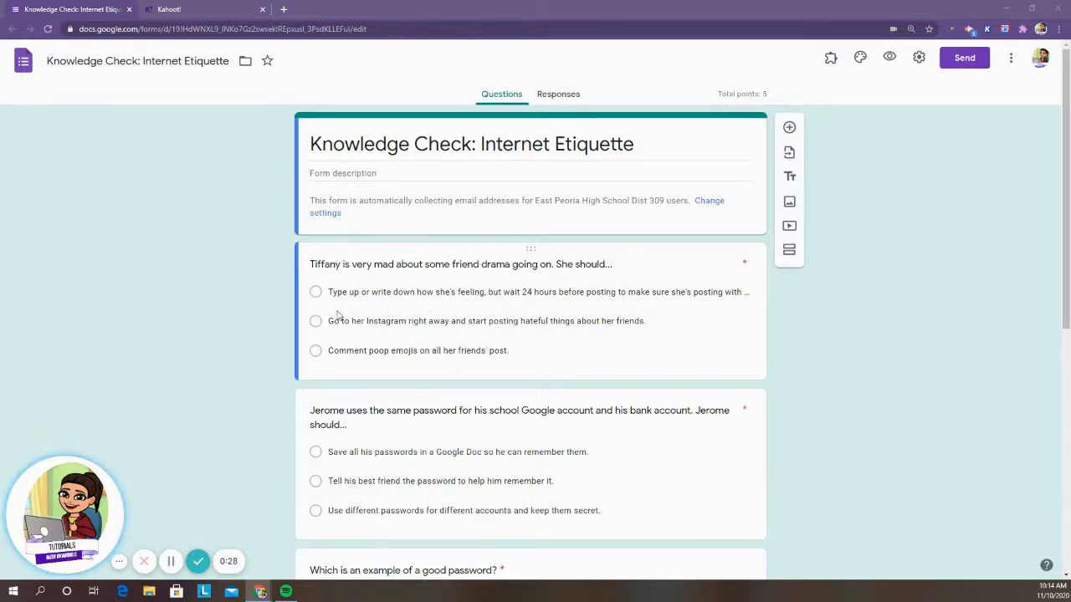
Look through the quiz questions and open a preview of the Internet Etiquette form.
{"action": "scroll", "coordinate": [375, 377], "scroll_direction": "down", "scroll_amount": 5}
{"action": "scroll", "coordinate": [353, 318], "scroll_direction": "down", "scroll_amount": 2}
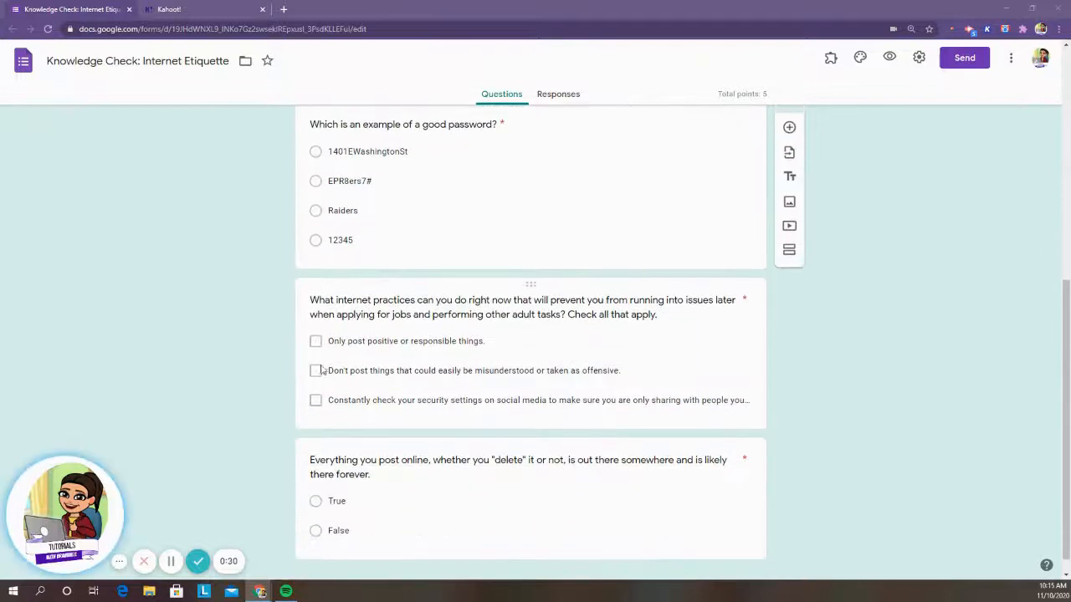
{"action": "scroll", "coordinate": [361, 508], "scroll_direction": "up", "scroll_amount": 6}
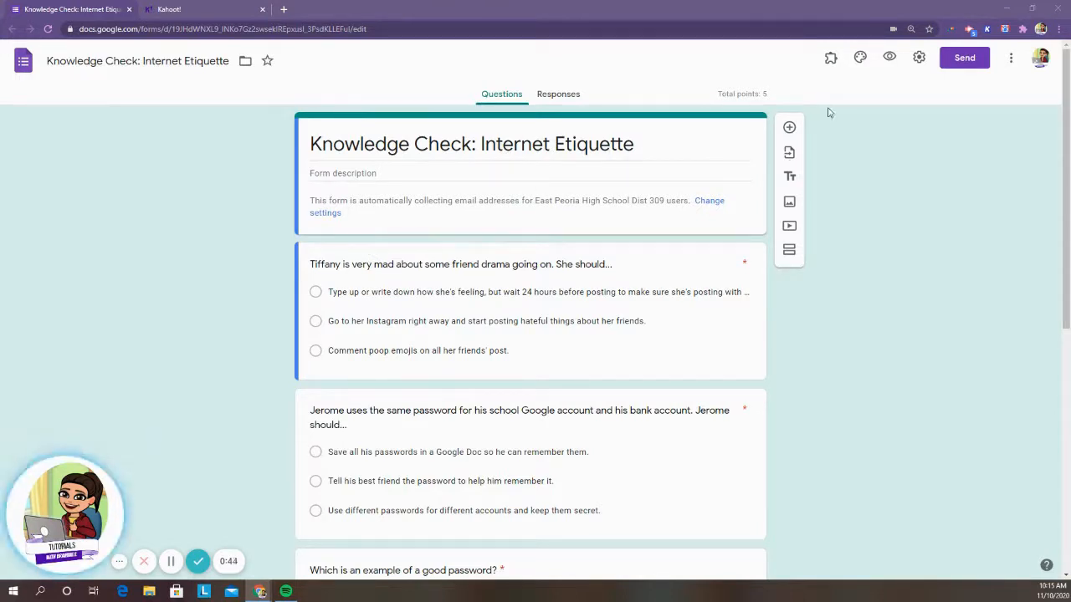
{"action": "left_click", "coordinate": [891, 60]}
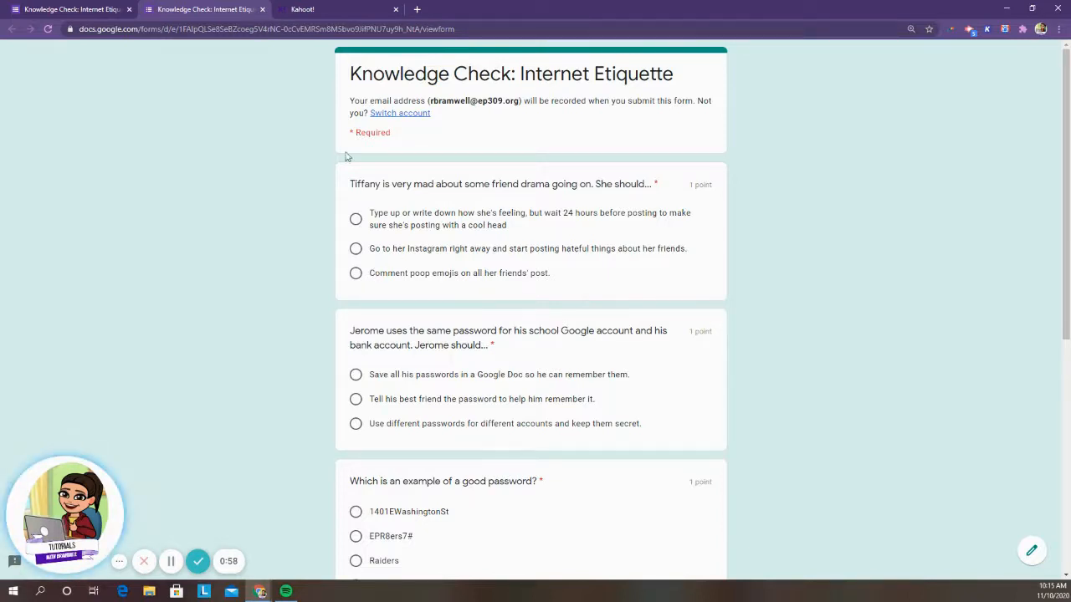
Answer all five quiz questions with their first option and submit the response.
{"action": "left_click", "coordinate": [355, 219]}
{"action": "left_click", "coordinate": [355, 373]}
{"action": "scroll", "coordinate": [351, 369], "scroll_direction": "down", "scroll_amount": 2}
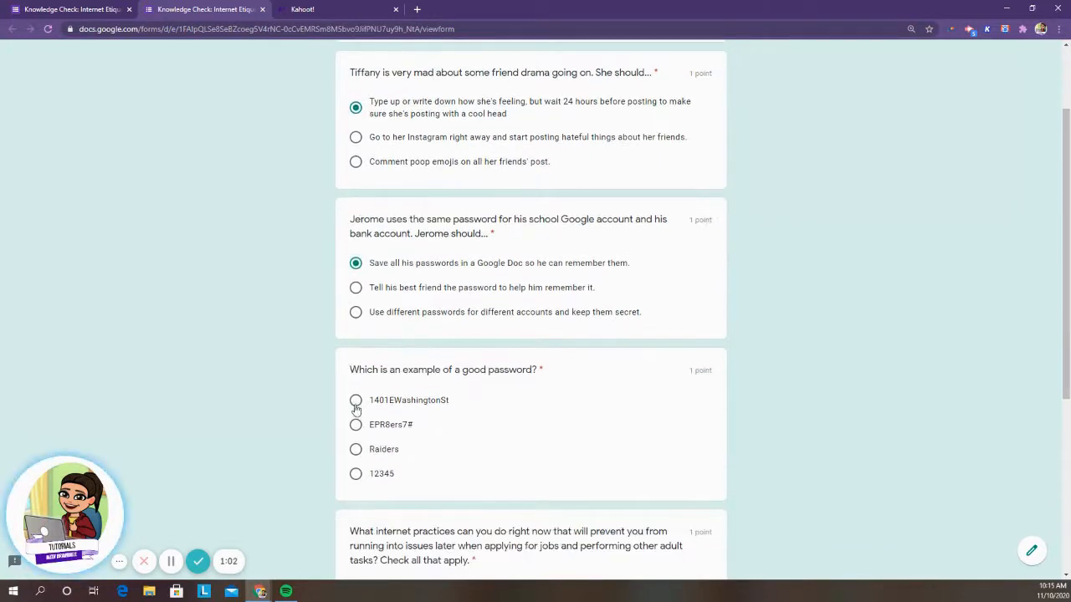
{"action": "left_click", "coordinate": [355, 403]}
{"action": "scroll", "coordinate": [356, 408], "scroll_direction": "down", "scroll_amount": 2}
{"action": "left_click", "coordinate": [356, 422]}
{"action": "scroll", "coordinate": [356, 423], "scroll_direction": "down", "scroll_amount": 2}
{"action": "left_click", "coordinate": [356, 427]}
{"action": "left_click", "coordinate": [376, 502]}
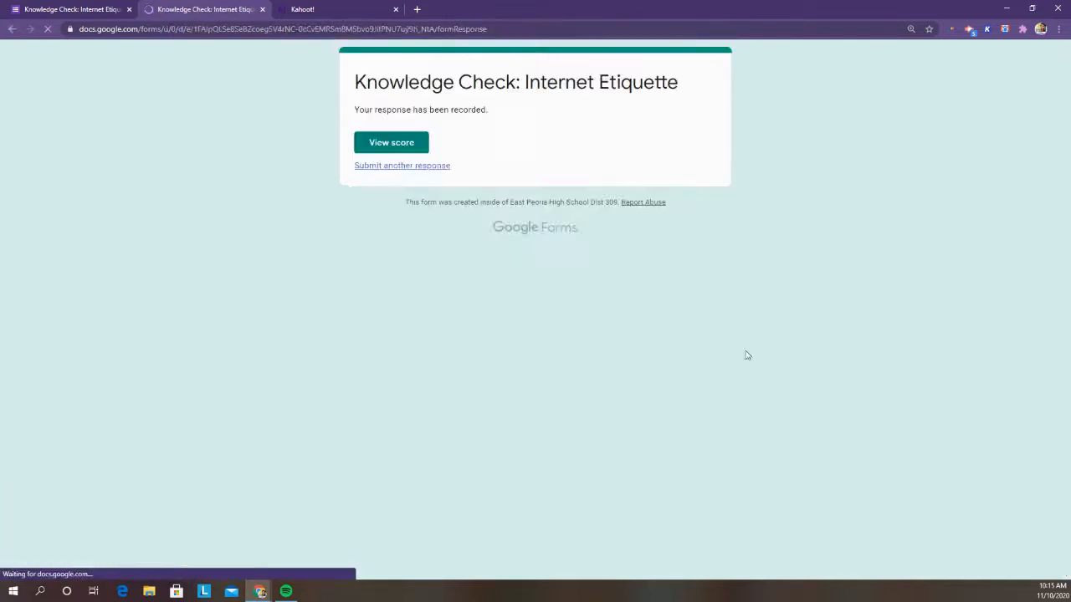
Submit another response that uses the second option of every question, with False for the last one.
{"action": "left_click", "coordinate": [421, 172]}
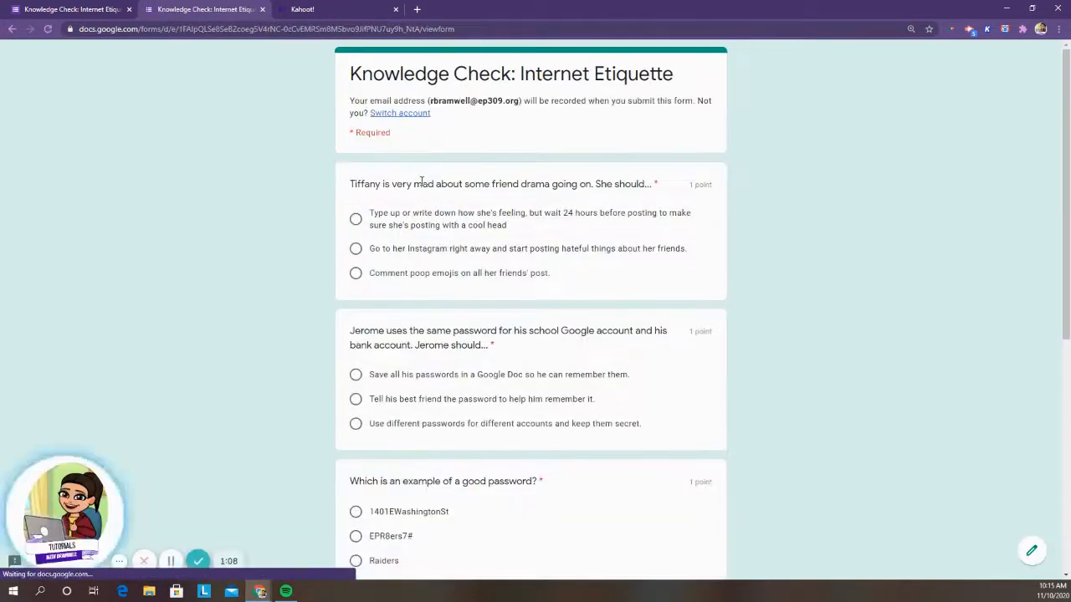
{"action": "left_click", "coordinate": [359, 251]}
{"action": "left_click", "coordinate": [356, 399]}
{"action": "scroll", "coordinate": [357, 385], "scroll_direction": "down", "scroll_amount": 2}
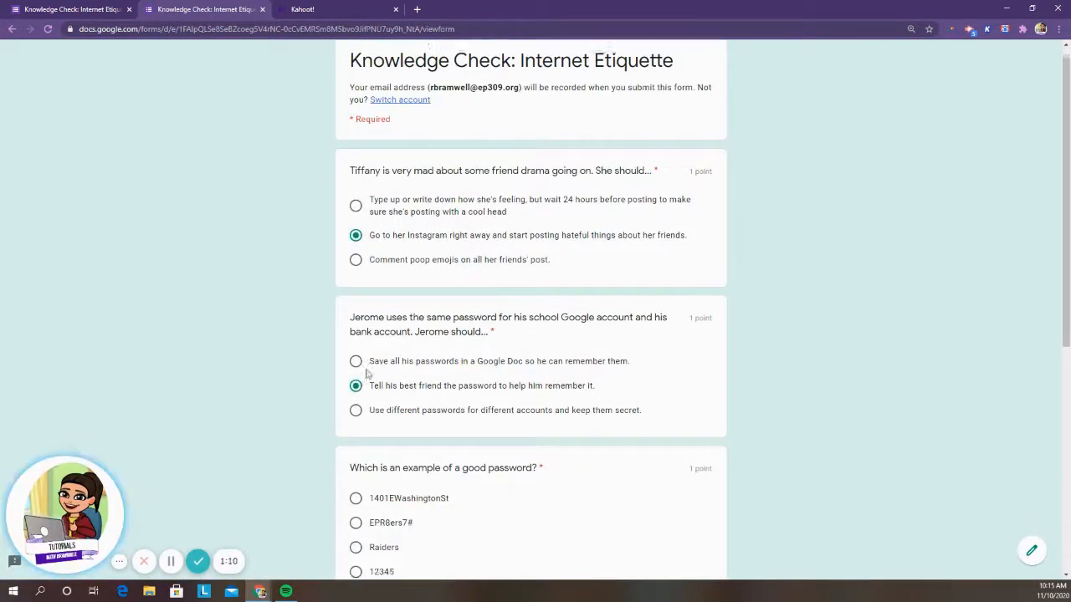
{"action": "left_click", "coordinate": [357, 361]}
{"action": "scroll", "coordinate": [360, 357], "scroll_direction": "down", "scroll_amount": 3}
{"action": "left_click", "coordinate": [356, 356]}
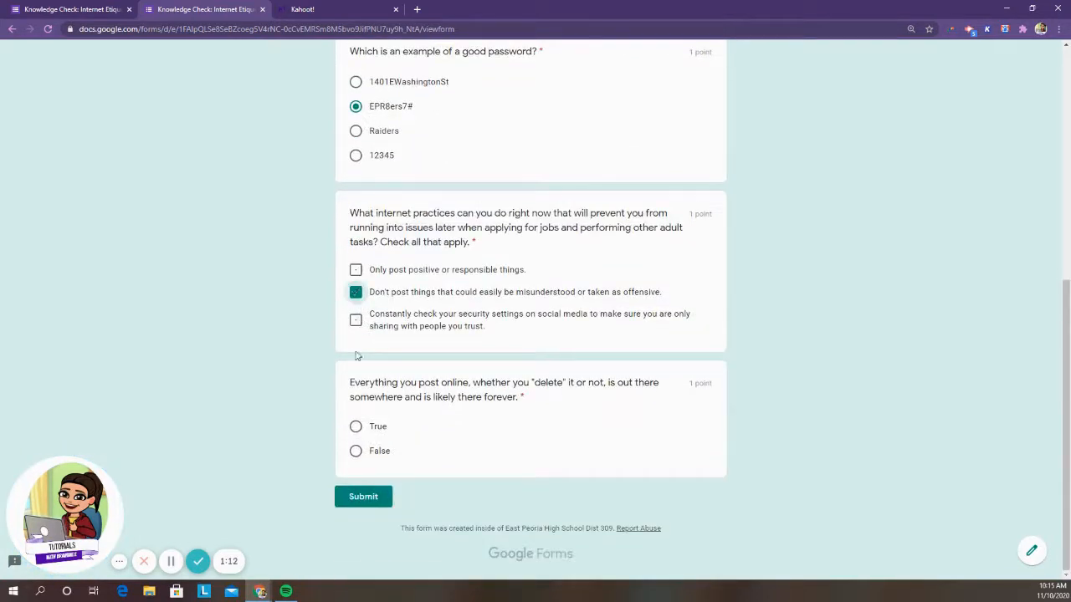
{"action": "left_click", "coordinate": [355, 451]}
{"action": "left_click", "coordinate": [361, 497]}
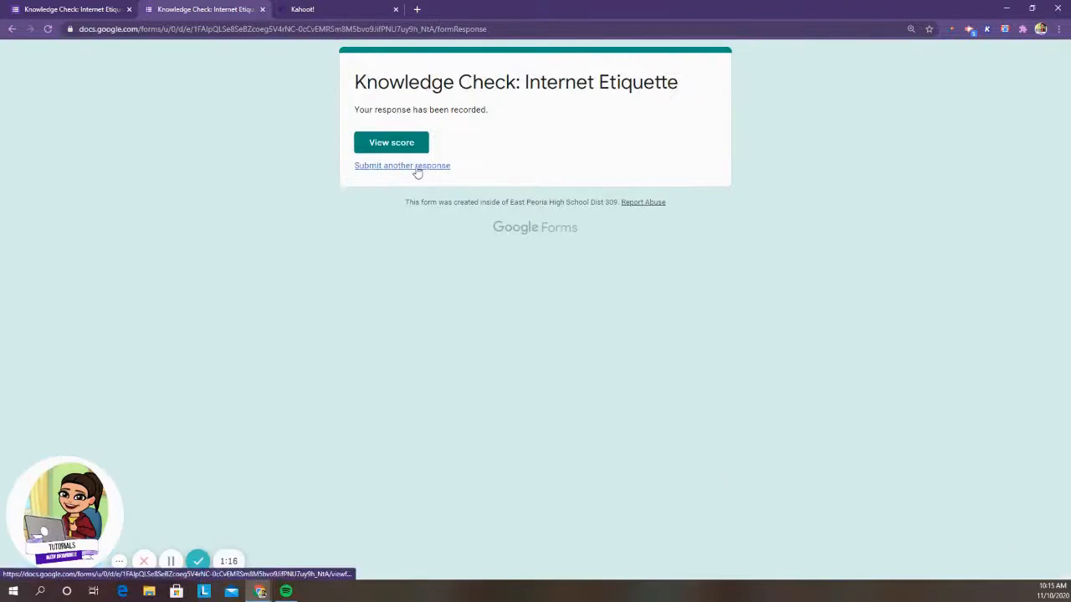
Fill in a third response using the third option of the first four questions and False for the last, and submit it.
{"action": "left_click", "coordinate": [356, 273]}
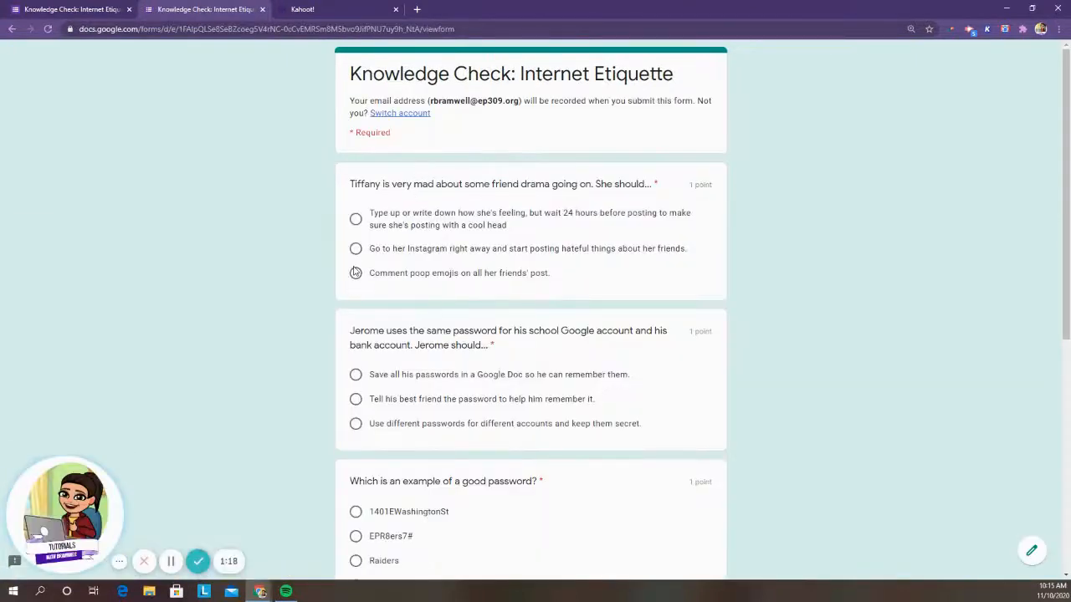
{"action": "left_click", "coordinate": [356, 424]}
{"action": "scroll", "coordinate": [357, 427], "scroll_direction": "down", "scroll_amount": 3}
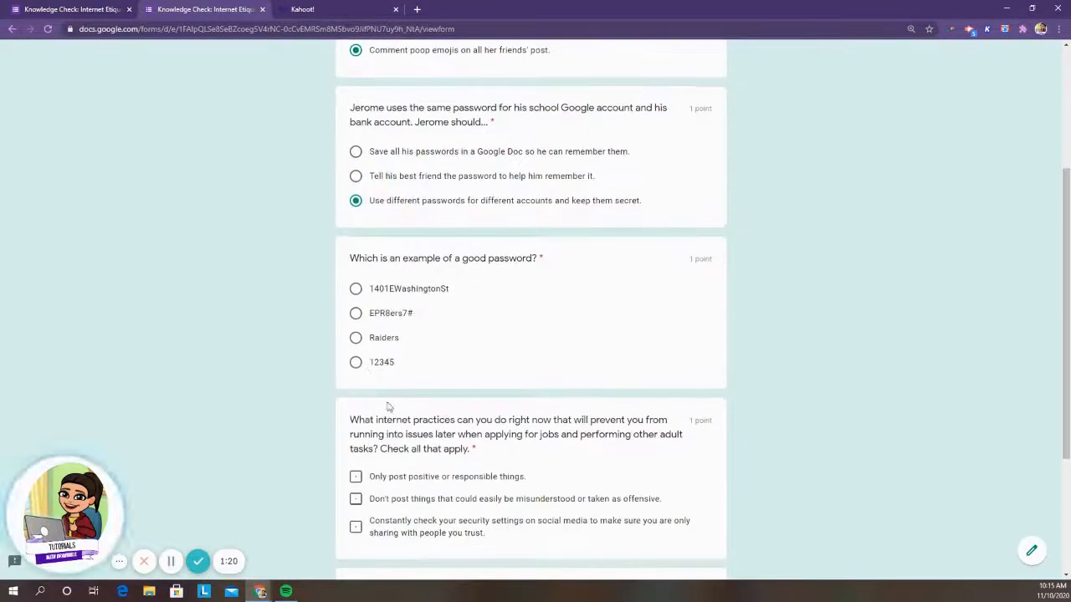
{"action": "left_click", "coordinate": [356, 338]}
{"action": "scroll", "coordinate": [409, 514], "scroll_direction": "down", "scroll_amount": 1}
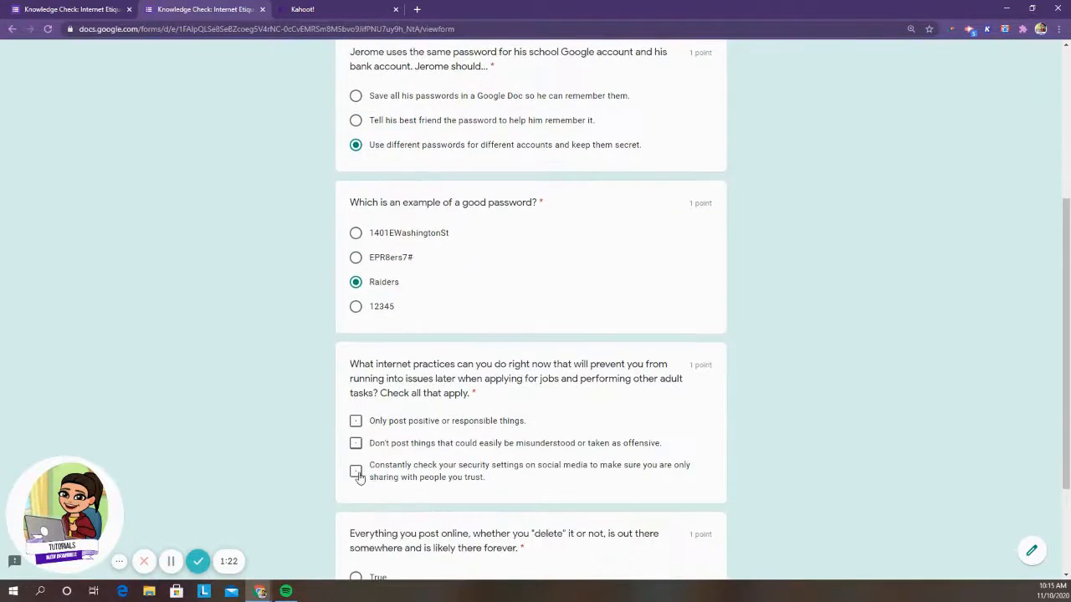
{"action": "left_click", "coordinate": [356, 471]}
{"action": "scroll", "coordinate": [360, 471], "scroll_direction": "down", "scroll_amount": 1}
{"action": "scroll", "coordinate": [409, 475], "scroll_direction": "down", "scroll_amount": 1}
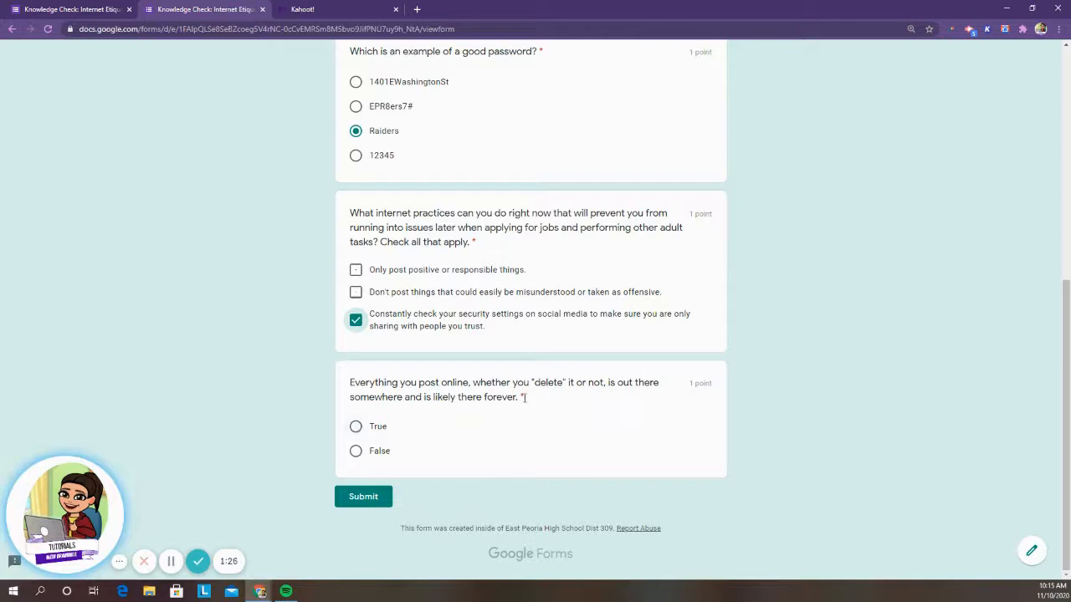
{"action": "left_click", "coordinate": [357, 452]}
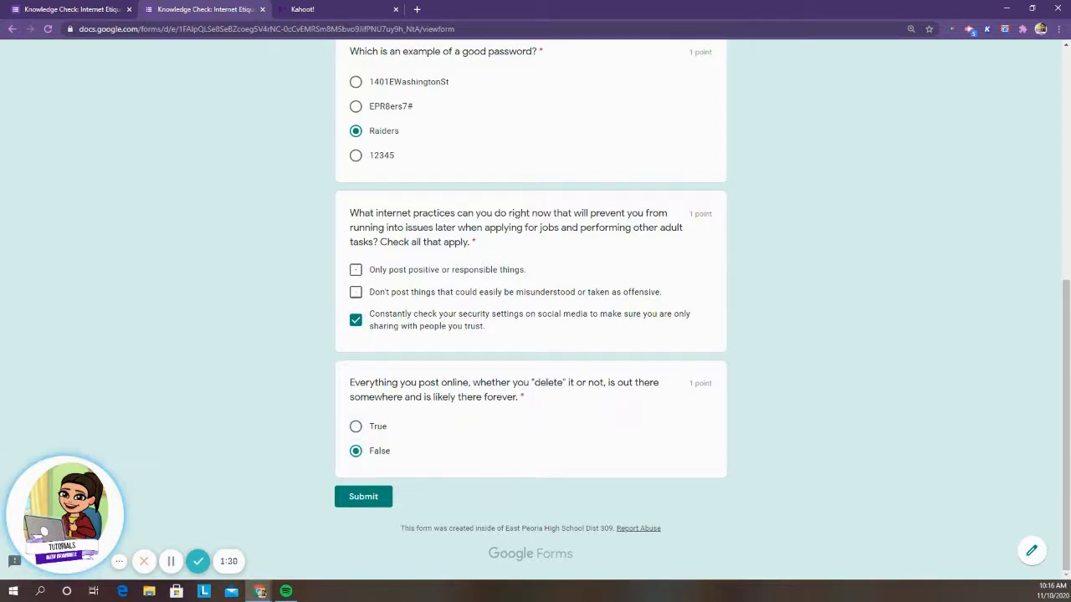
{"action": "left_click", "coordinate": [369, 498]}
Submit a fourth response with the fourth option for the good-password question, the third option for the other multi-option questions, and False for the last.
{"action": "left_click", "coordinate": [406, 166]}
{"action": "scroll", "coordinate": [353, 282], "scroll_direction": "down", "scroll_amount": 1}
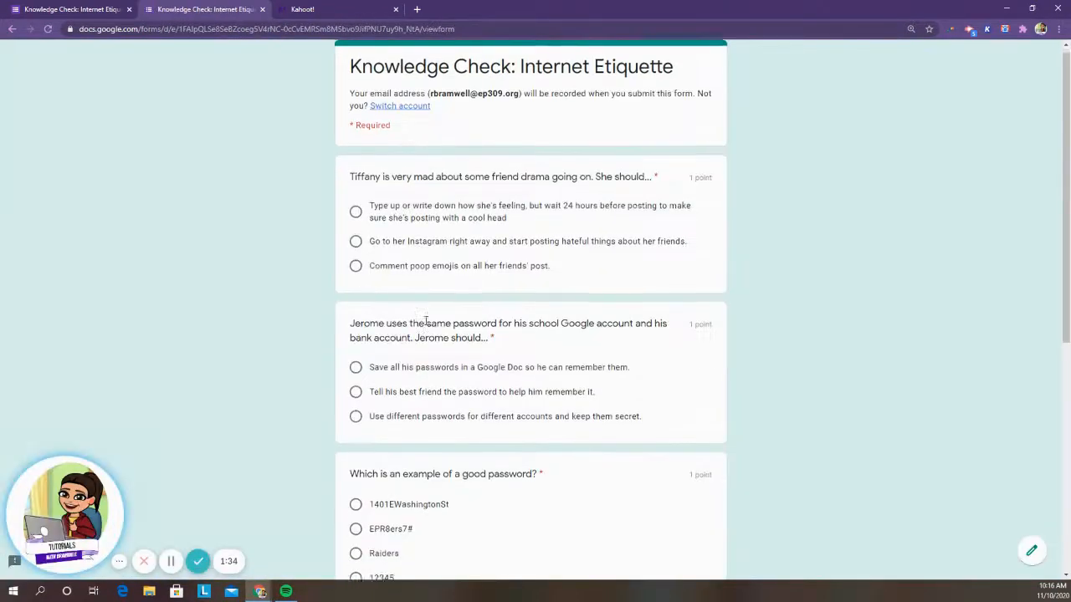
{"action": "left_click", "coordinate": [358, 368]}
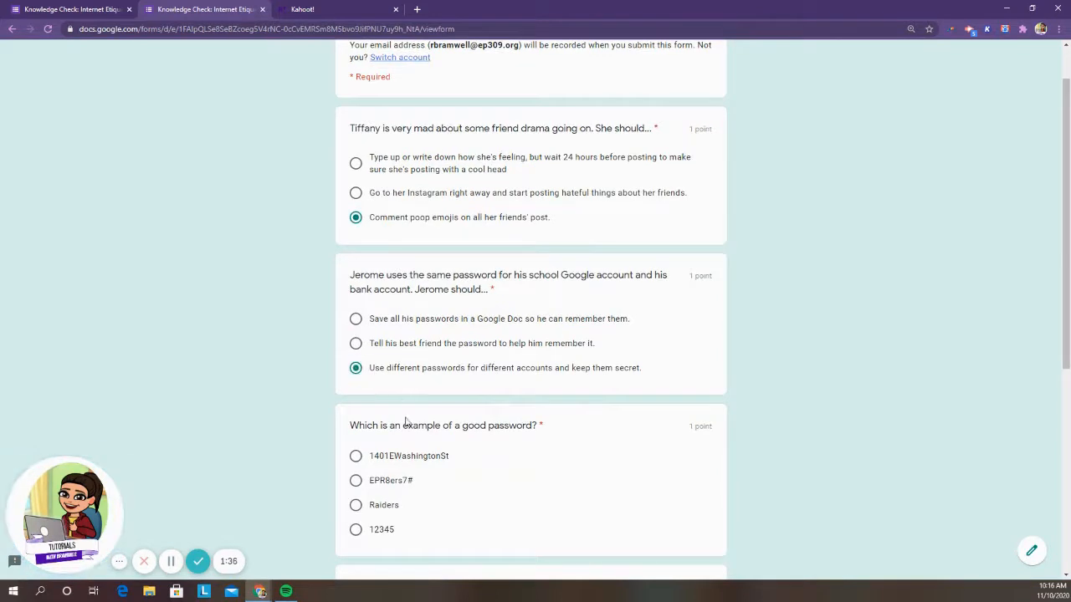
{"action": "left_click", "coordinate": [354, 531]}
{"action": "scroll", "coordinate": [602, 368], "scroll_direction": "down", "scroll_amount": 3}
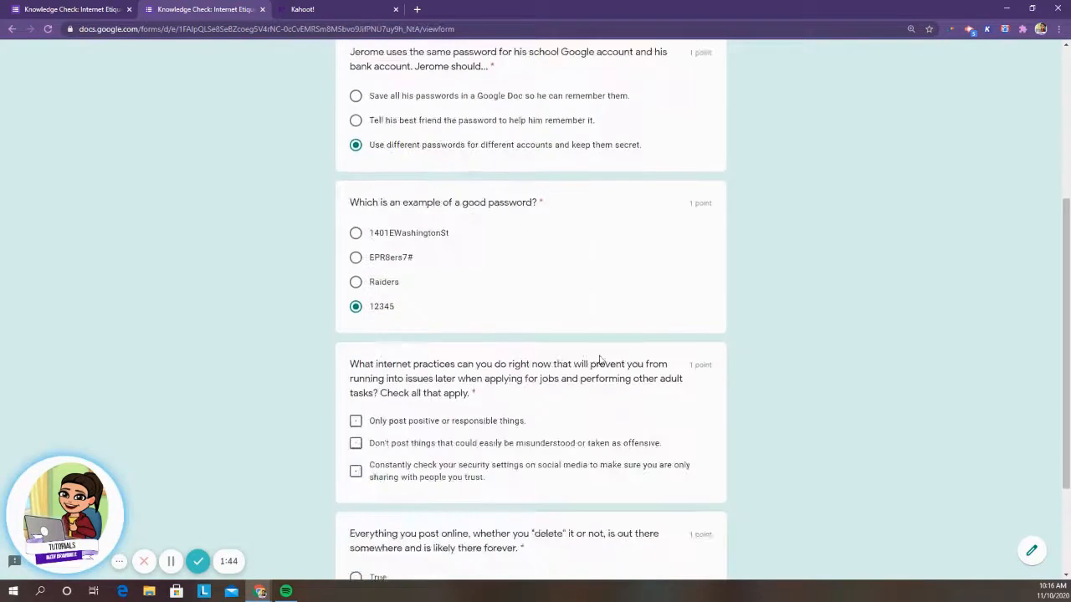
{"action": "scroll", "coordinate": [435, 293], "scroll_direction": "down", "scroll_amount": 2}
{"action": "left_click", "coordinate": [357, 361]}
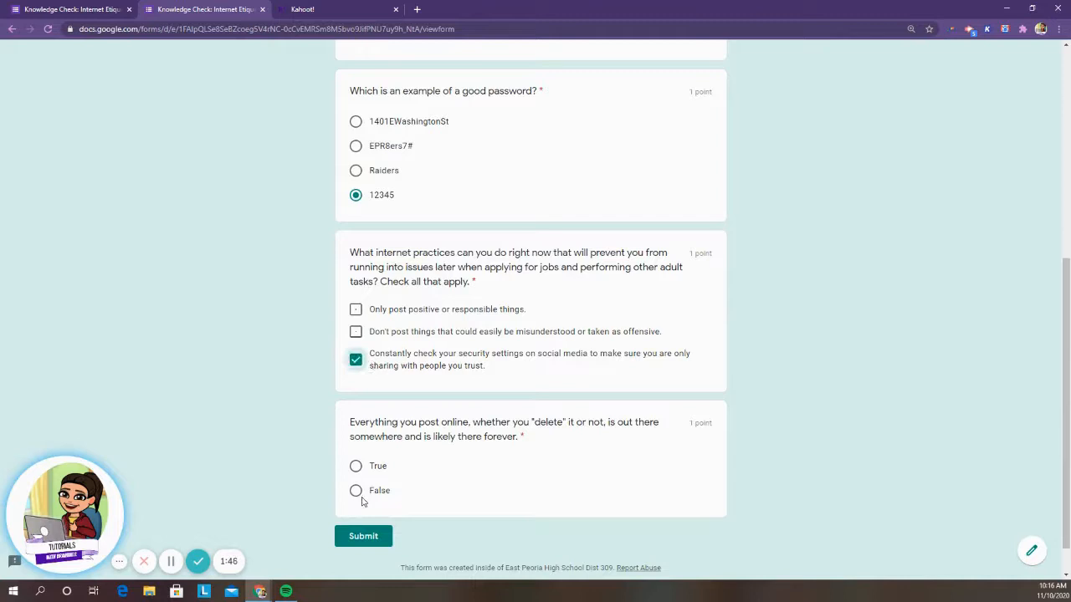
{"action": "left_click", "coordinate": [356, 491]}
{"action": "left_click", "coordinate": [364, 536]}
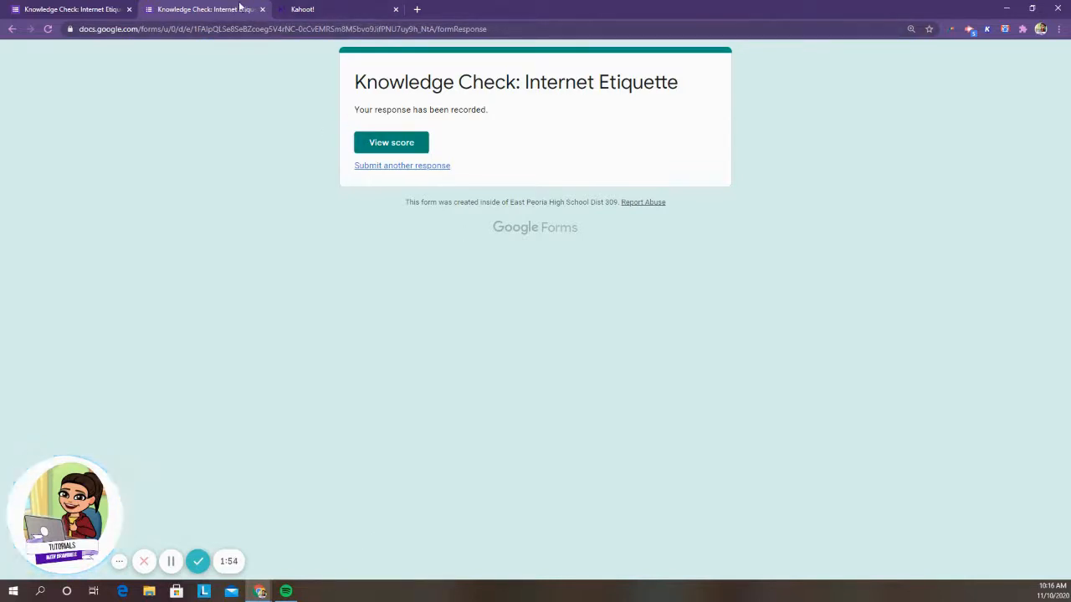
Close the form preview and create a new spreadsheet from the form's collected responses.
{"action": "left_click", "coordinate": [260, 10]}
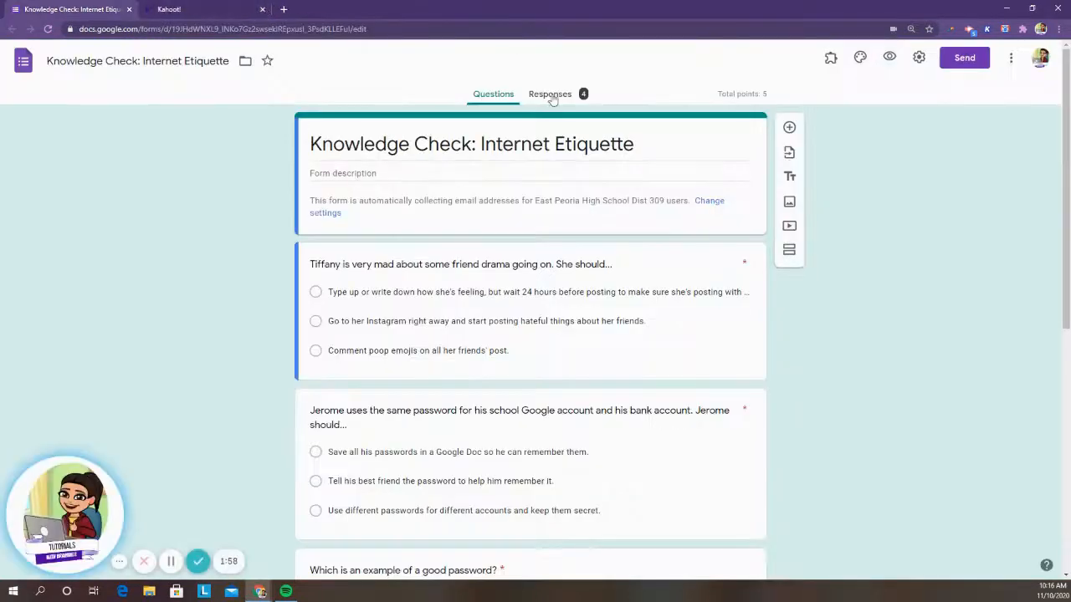
{"action": "left_click", "coordinate": [562, 99]}
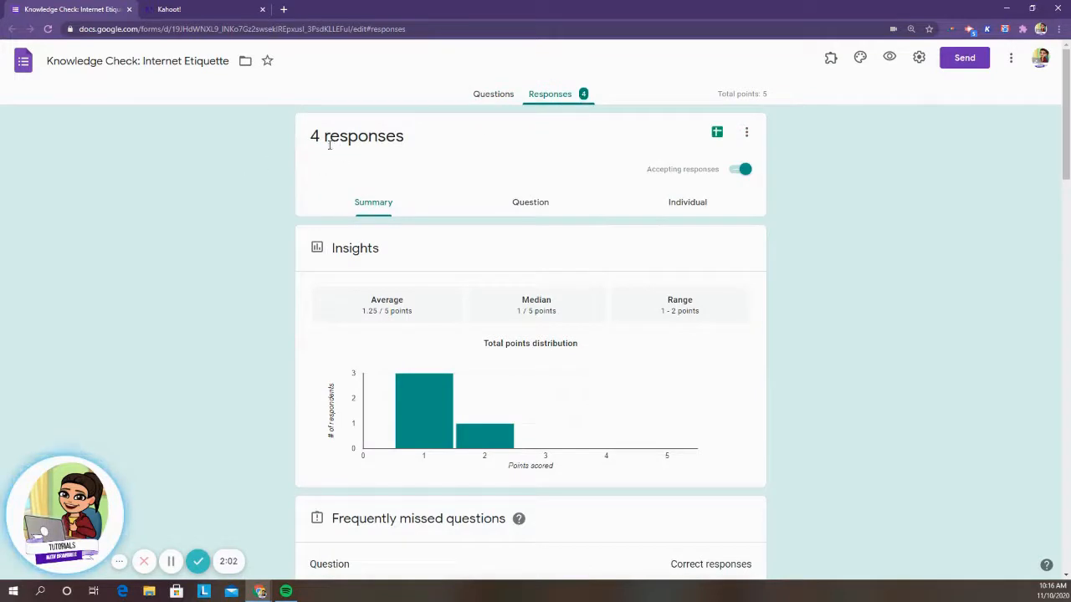
{"action": "left_click", "coordinate": [717, 134]}
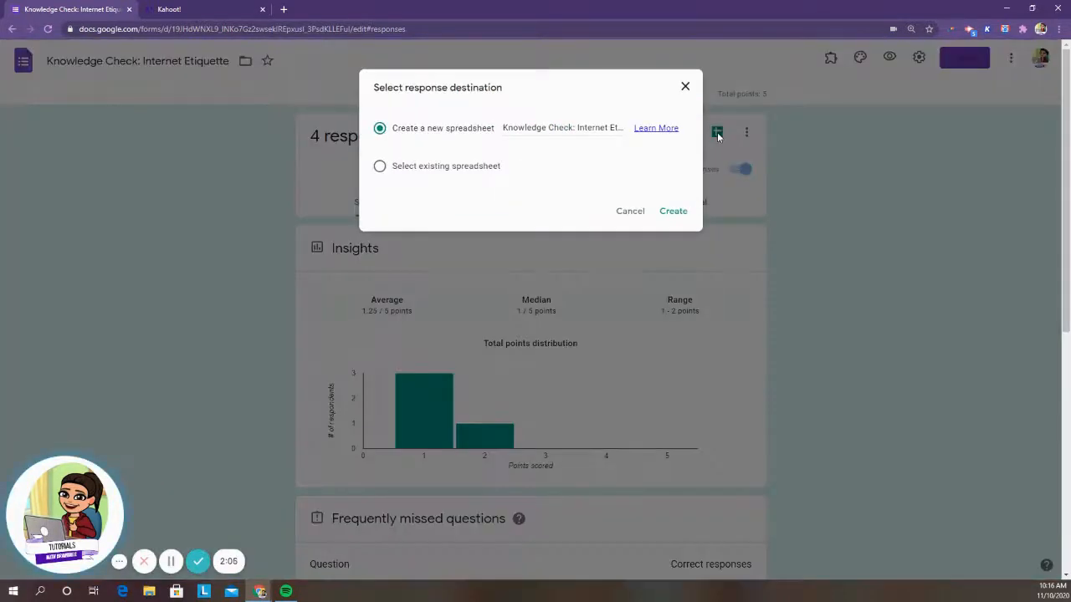
{"action": "left_click", "coordinate": [673, 211]}
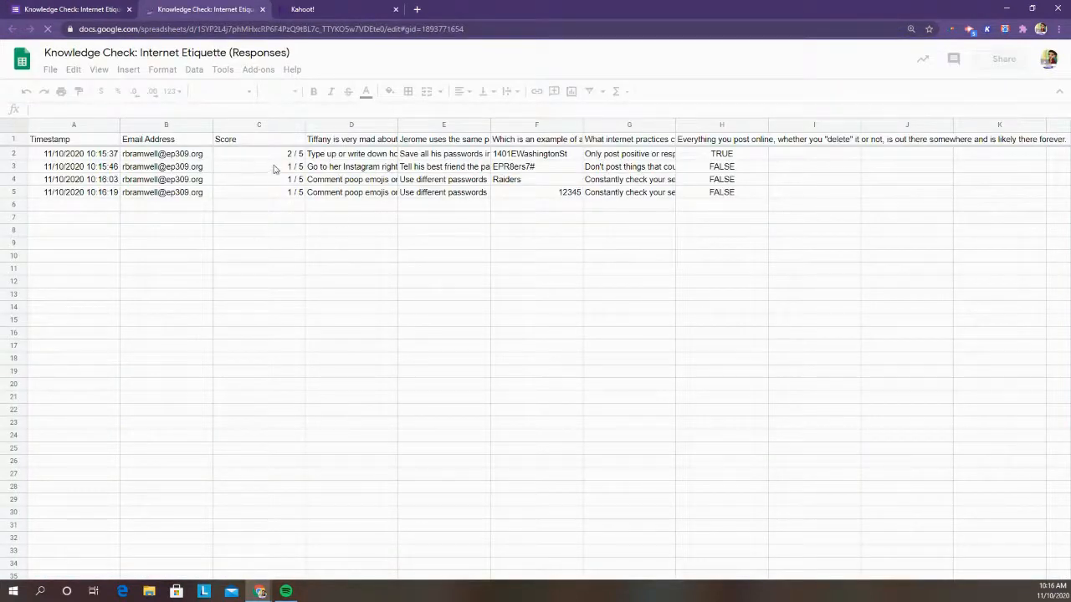
Check the scores and the first question's answers, and clear the repeated answers in D5, E5, G5 and H4:H5.
{"action": "left_click_drag", "start_coordinate": [287, 155], "coordinate": [287, 196]}
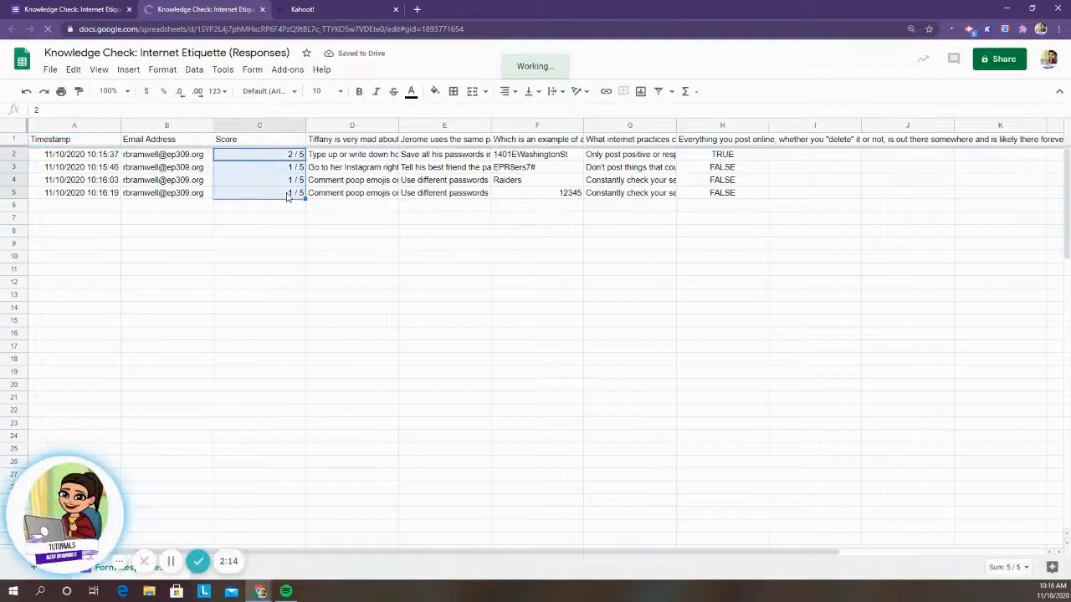
{"action": "left_click", "coordinate": [351, 193]}
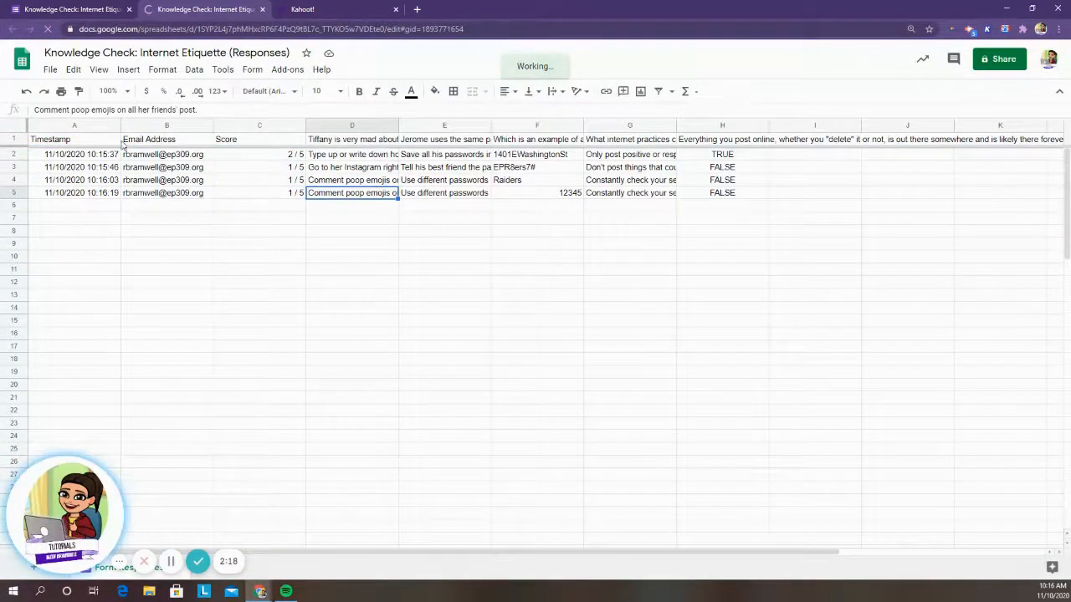
{"action": "left_click", "coordinate": [344, 142]}
{"action": "left_click_drag", "start_coordinate": [355, 159], "coordinate": [356, 187]}
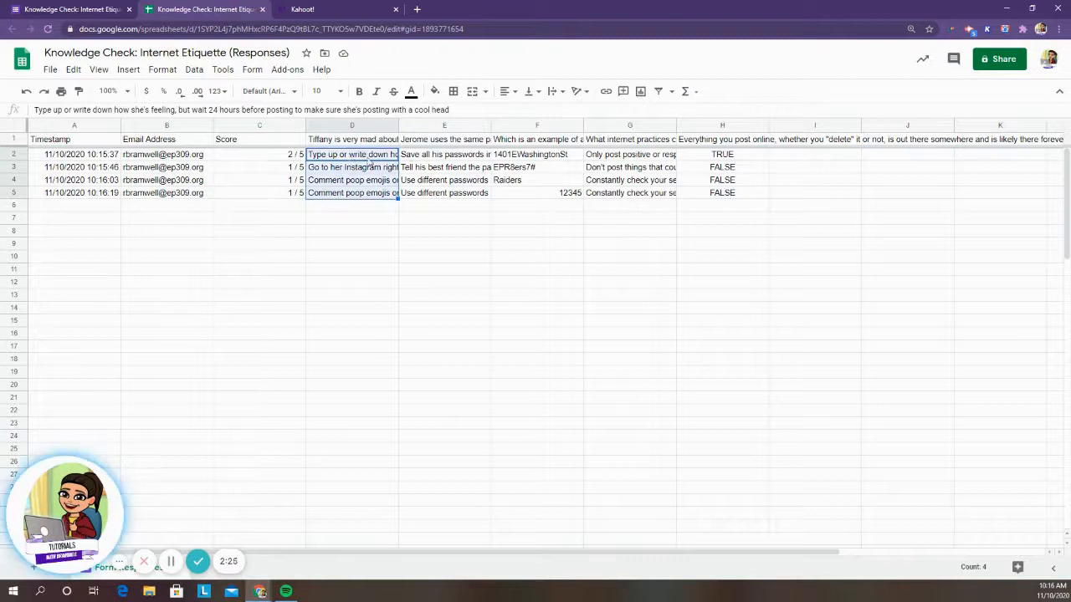
{"action": "left_click", "coordinate": [352, 172]}
{"action": "left_click", "coordinate": [348, 194]}
{"action": "key", "text": "Delete"}
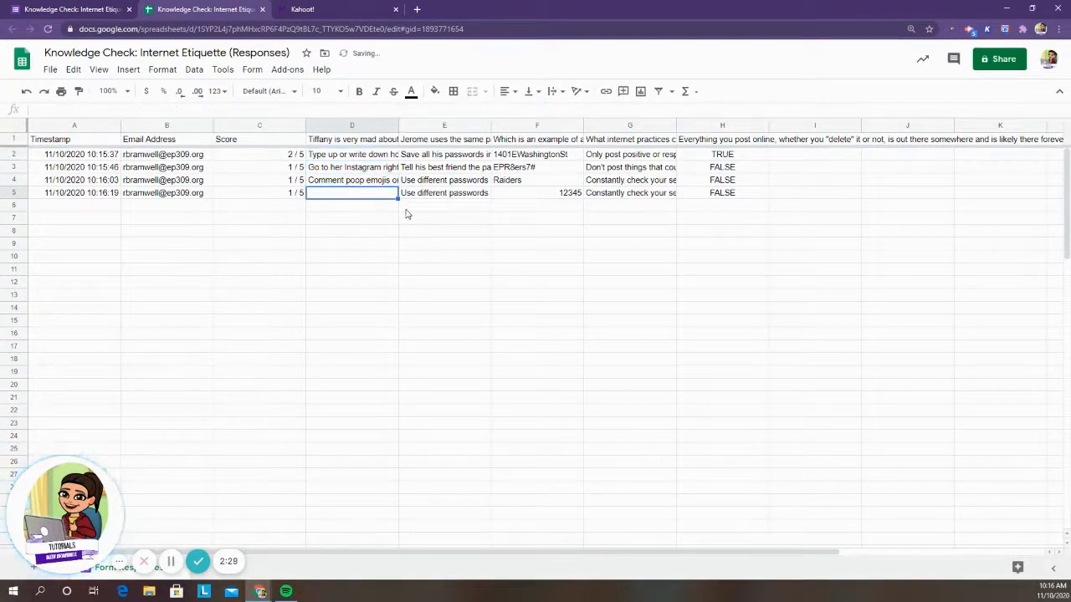
{"action": "left_click", "coordinate": [442, 194]}
{"action": "key", "text": "Delete"}
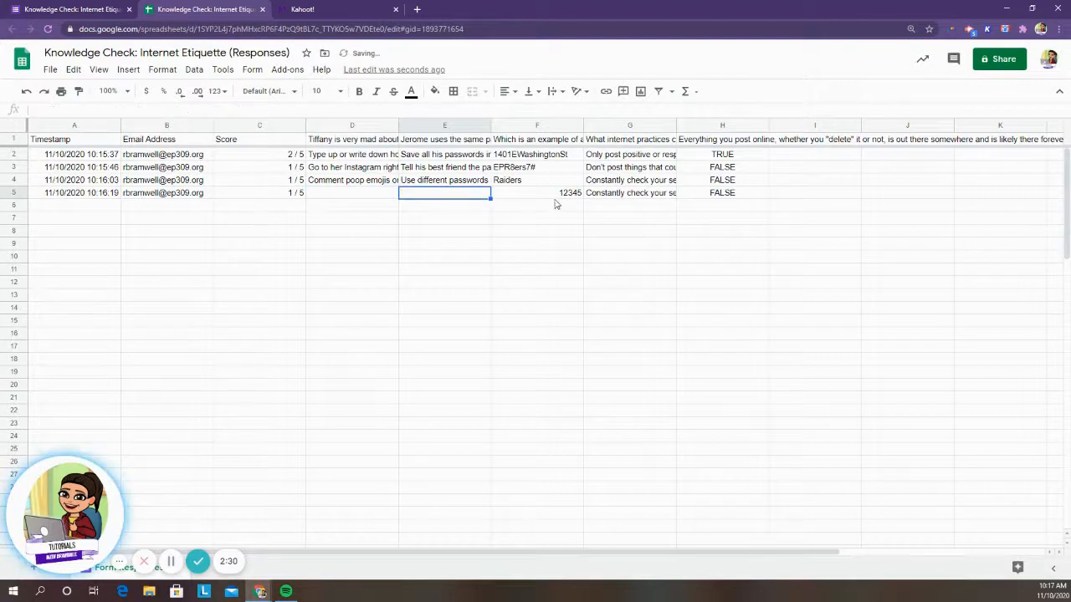
{"action": "left_click", "coordinate": [646, 197]}
{"action": "key", "text": "Delete"}
{"action": "left_click_drag", "start_coordinate": [712, 182], "coordinate": [712, 193]}
{"action": "key", "text": "Delete"}
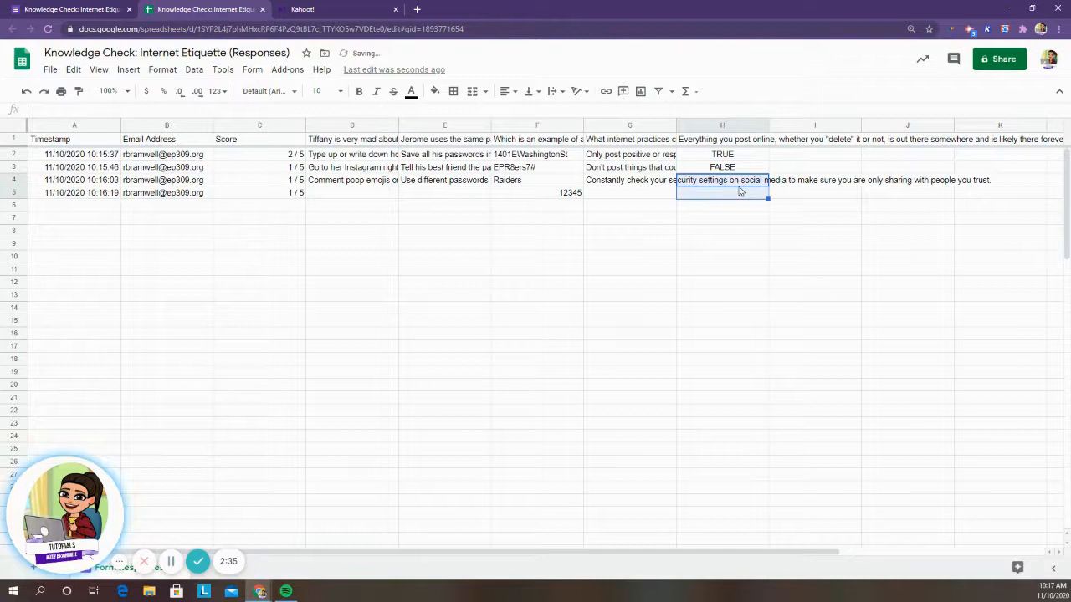
Wrap the text in D1:H5 and align it vertically to the middle.
{"action": "left_click_drag", "start_coordinate": [352, 140], "coordinate": [687, 196]}
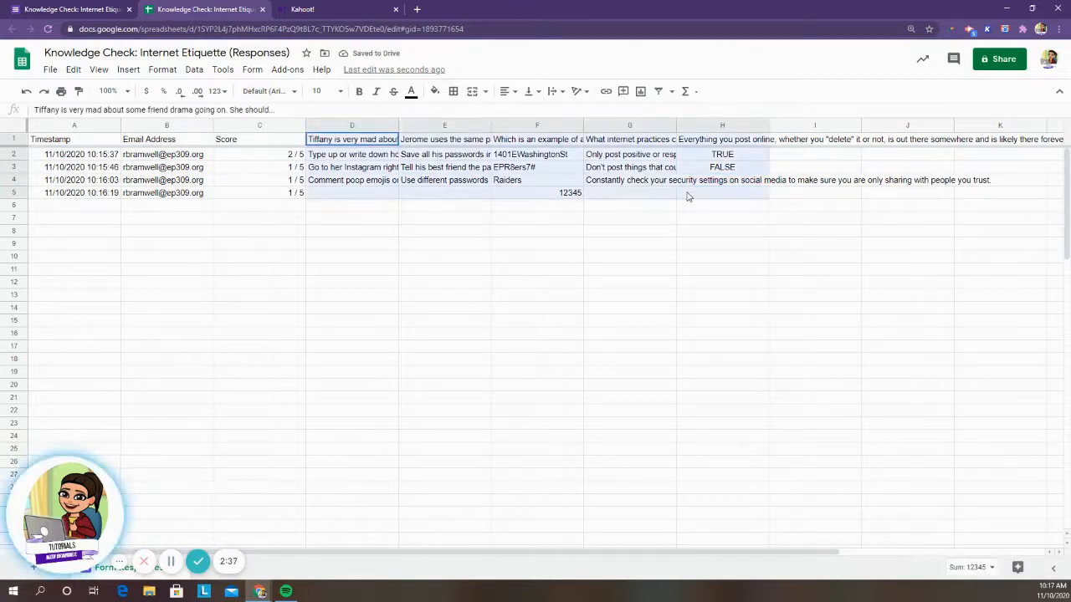
{"action": "left_click", "coordinate": [558, 92]}
{"action": "left_click", "coordinate": [571, 113]}
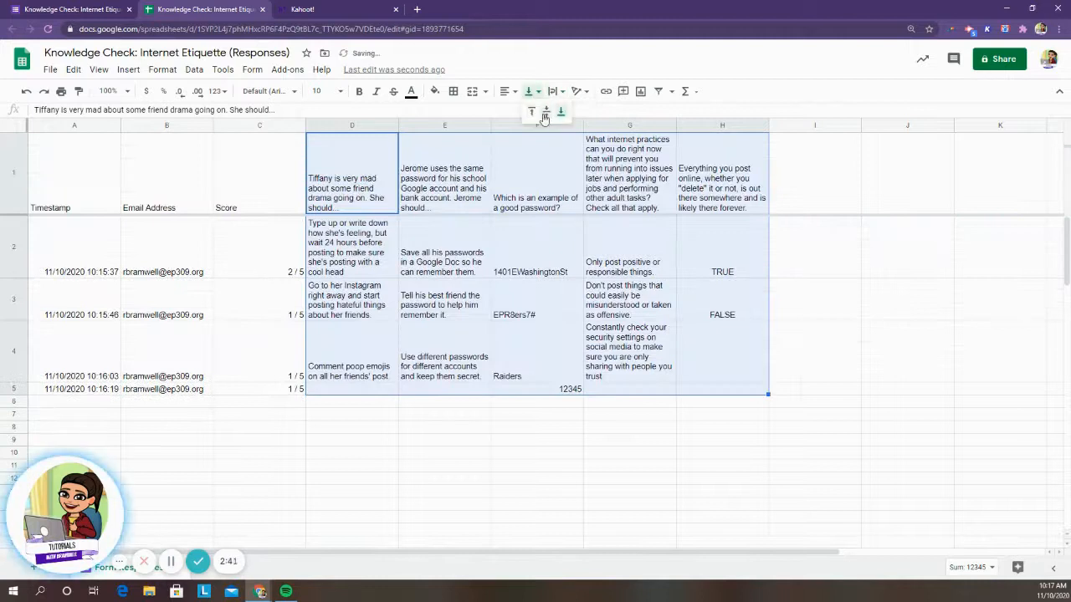
{"action": "left_click", "coordinate": [499, 438]}
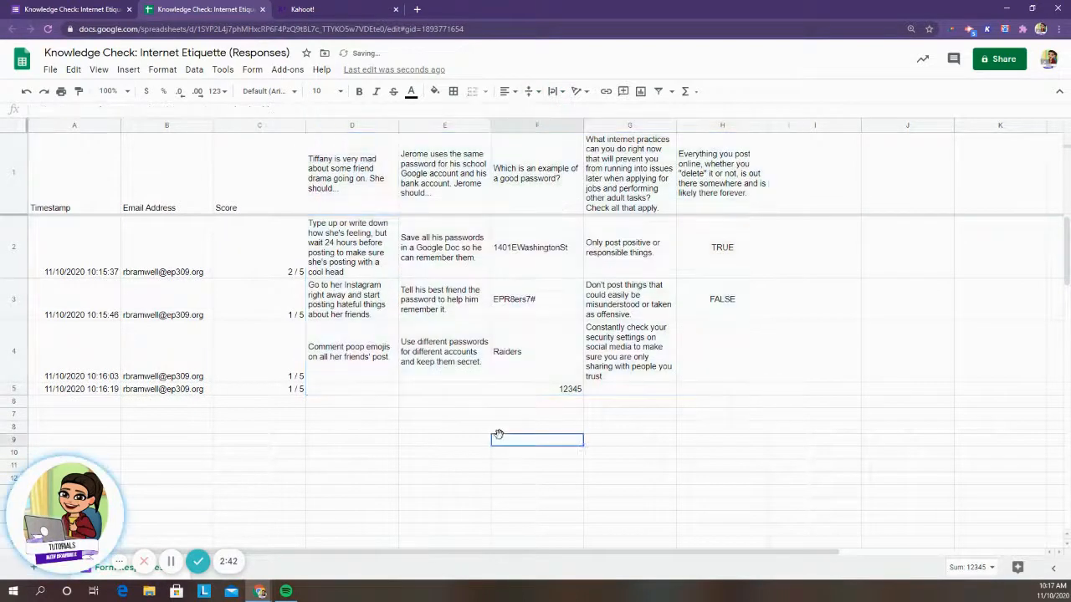
Examine each question heading in columns D to H together with the answer options listed beneath it.
{"action": "left_click", "coordinate": [351, 191]}
{"action": "left_click_drag", "start_coordinate": [367, 259], "coordinate": [373, 381]}
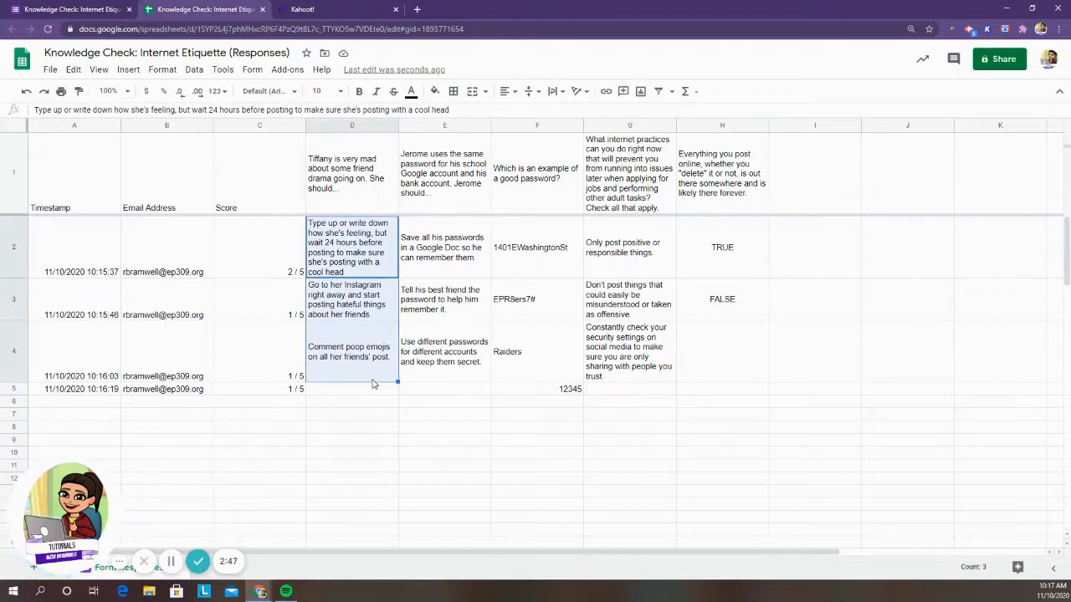
{"action": "left_click", "coordinate": [429, 191]}
{"action": "key", "text": "Down"}
{"action": "left_click_drag", "start_coordinate": [436, 304], "coordinate": [444, 356]}
{"action": "left_click", "coordinate": [521, 199]}
{"action": "left_click_drag", "start_coordinate": [527, 246], "coordinate": [536, 396]}
{"action": "left_click", "coordinate": [648, 191]}
{"action": "left_click_drag", "start_coordinate": [627, 251], "coordinate": [628, 359]}
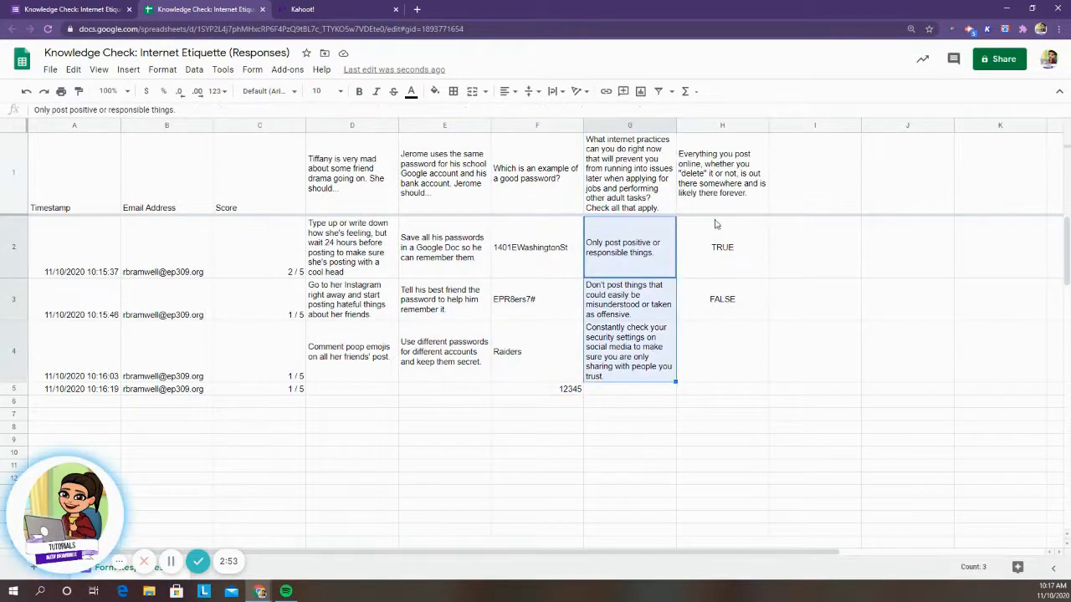
{"action": "left_click", "coordinate": [719, 201]}
{"action": "left_click_drag", "start_coordinate": [707, 263], "coordinate": [707, 312]}
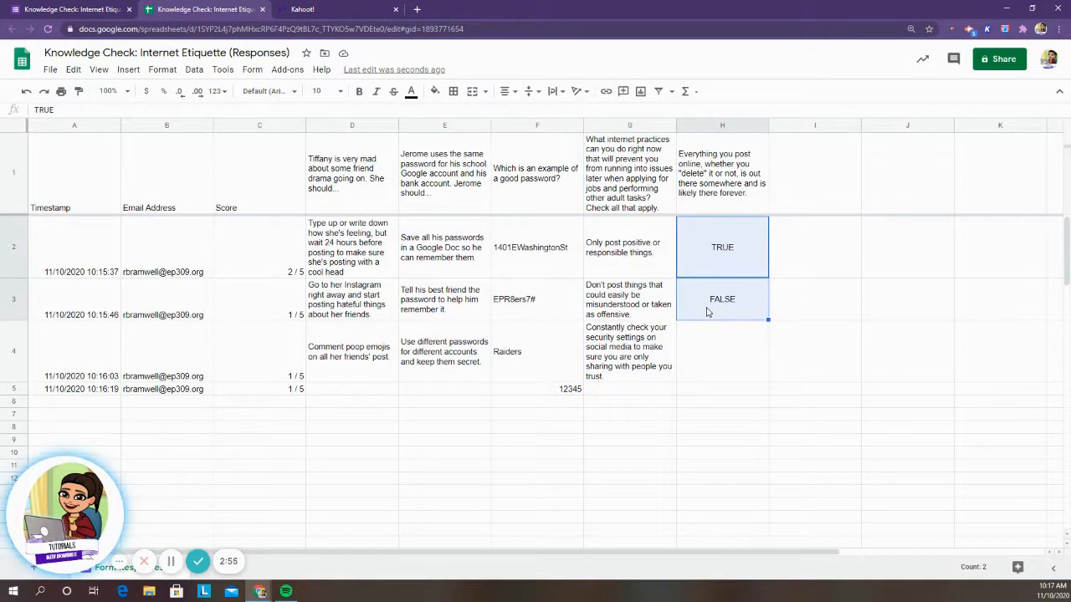
Add a new sheet and enter a Transpose formula in A1 referencing D1:H5 of the Form Responses 1 sheet.
{"action": "left_click_drag", "start_coordinate": [119, 561], "coordinate": [118, 511]}
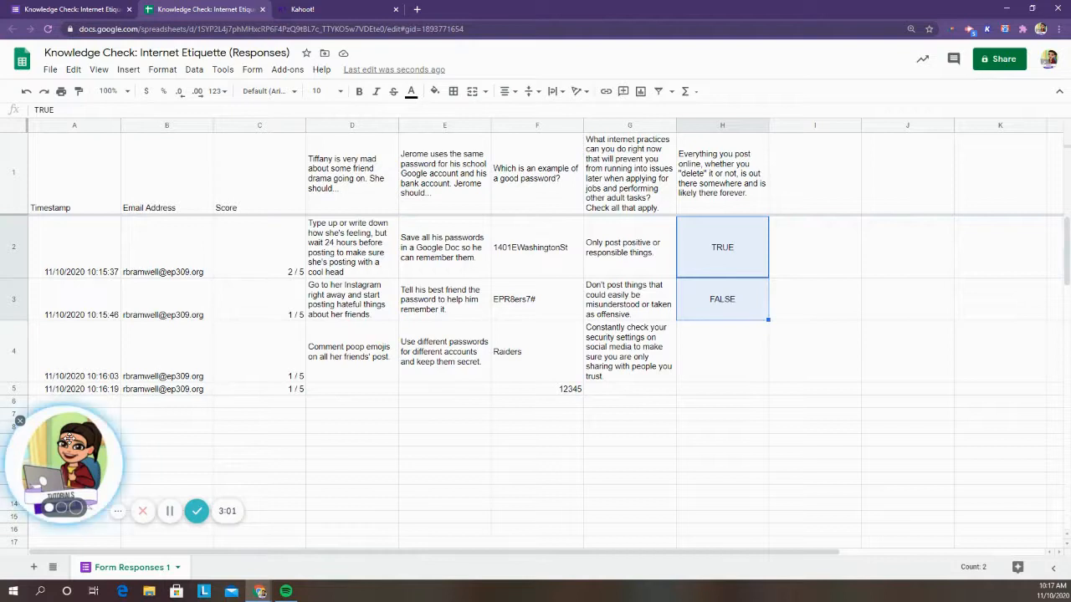
{"action": "left_click", "coordinate": [34, 569]}
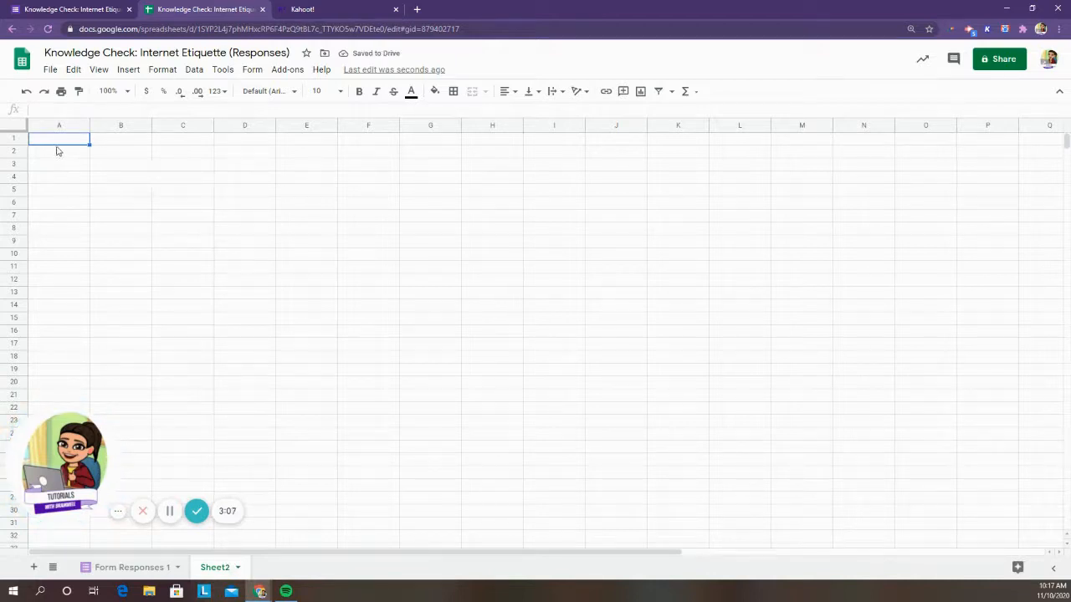
{"action": "left_click", "coordinate": [57, 143]}
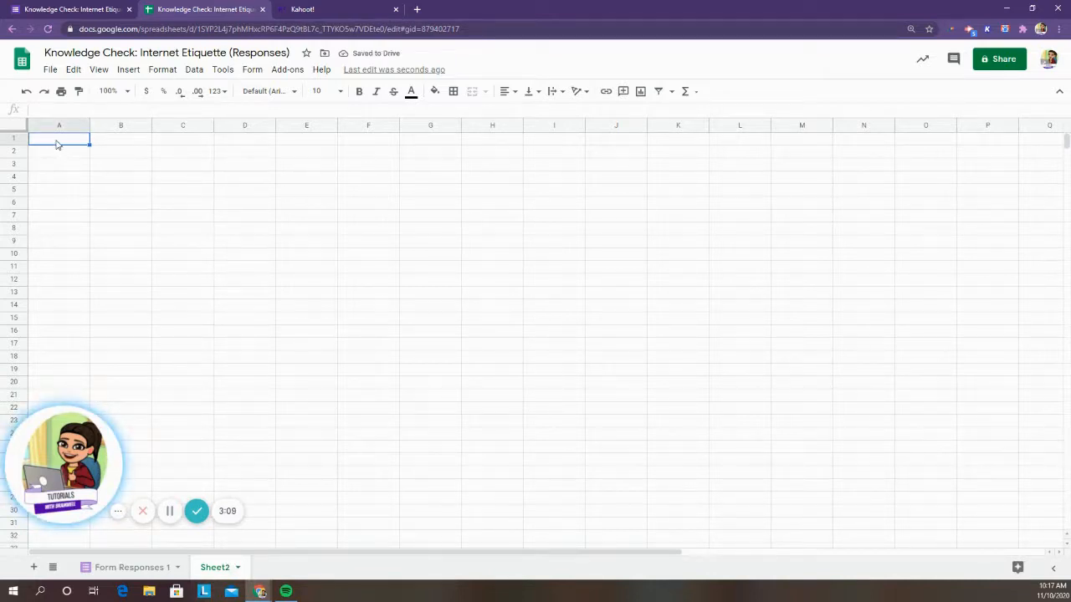
{"action": "type", "text": "=Transpose("}
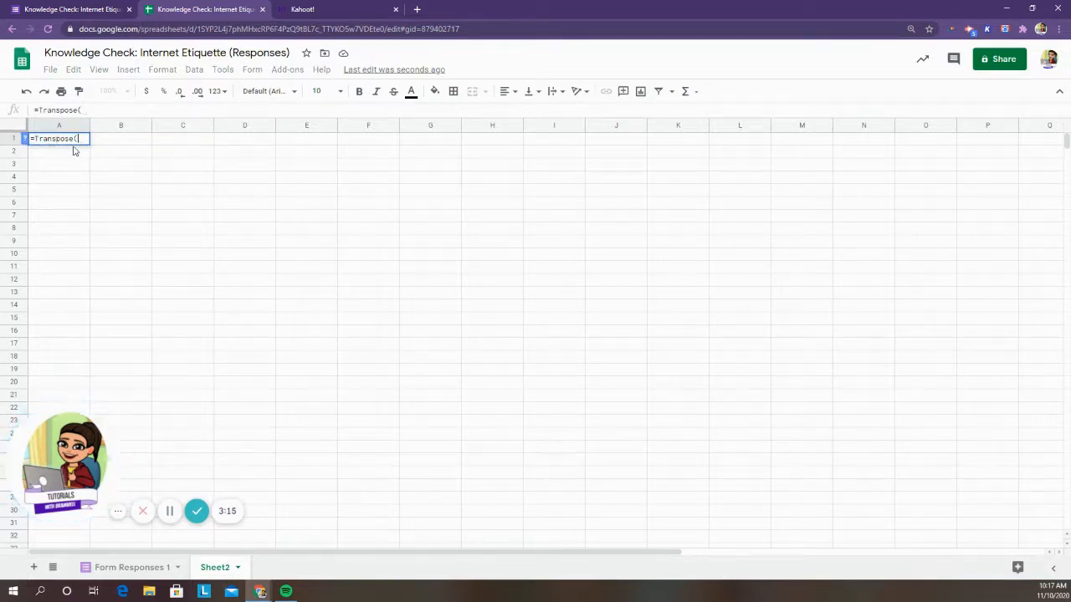
{"action": "left_click", "coordinate": [133, 567]}
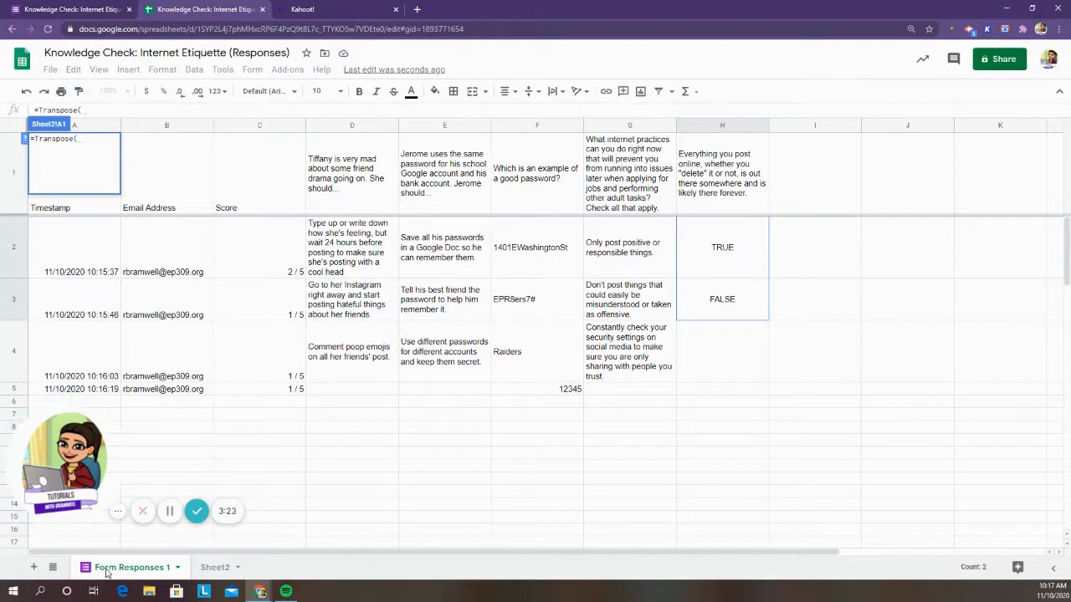
{"action": "left_click_drag", "start_coordinate": [347, 161], "coordinate": [473, 243]}
{"action": "left_click_drag", "start_coordinate": [621, 335], "coordinate": [709, 390]}
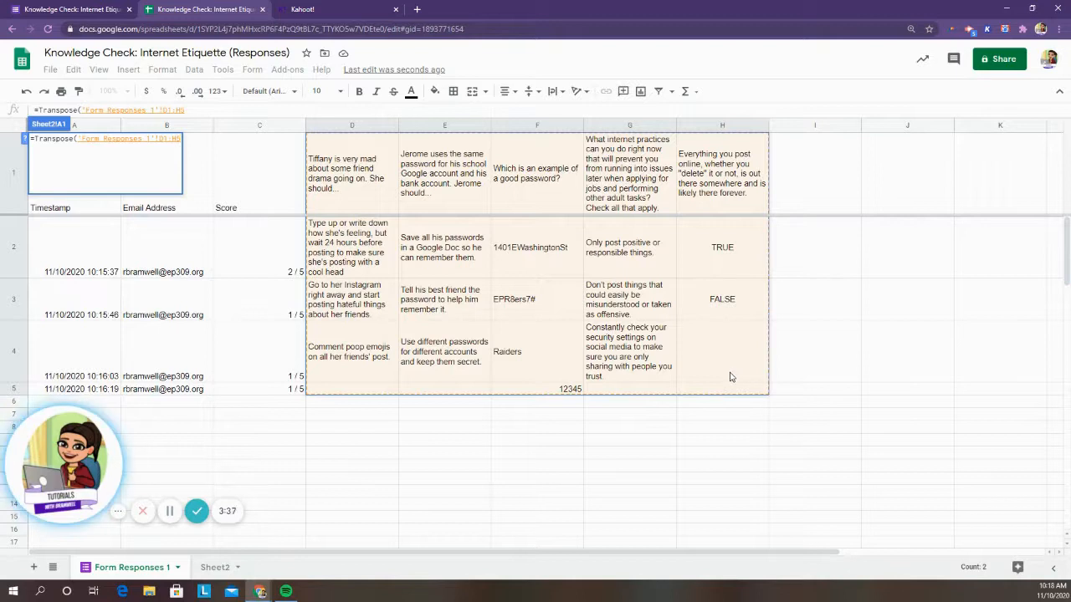
{"action": "key", "text": "Return"}
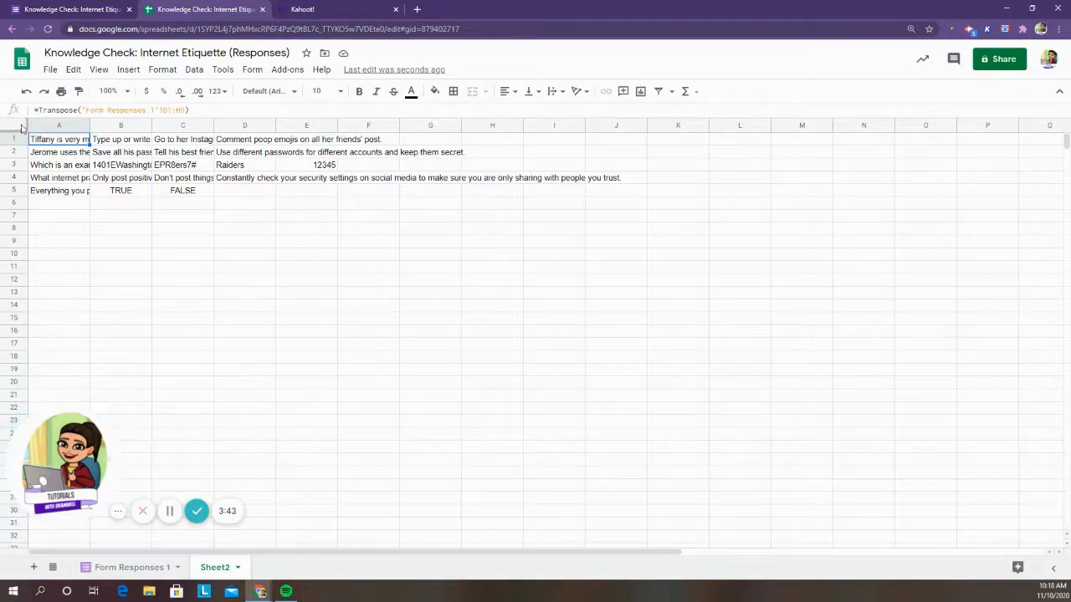
Wrap the text across all of Sheet2 and align it vertically to the middle.
{"action": "left_click", "coordinate": [17, 128]}
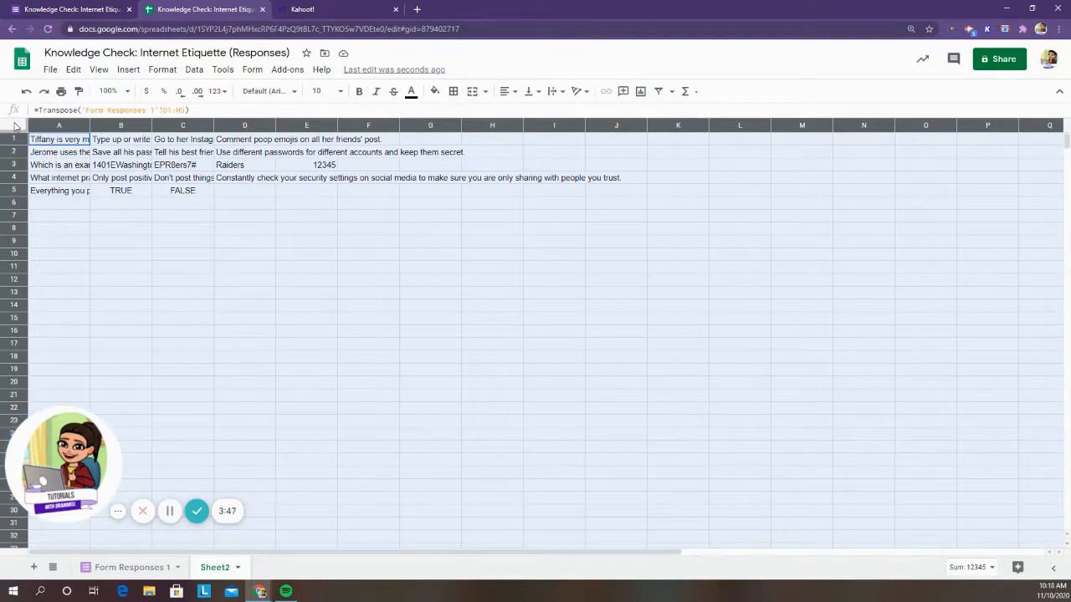
{"action": "left_click", "coordinate": [555, 91]}
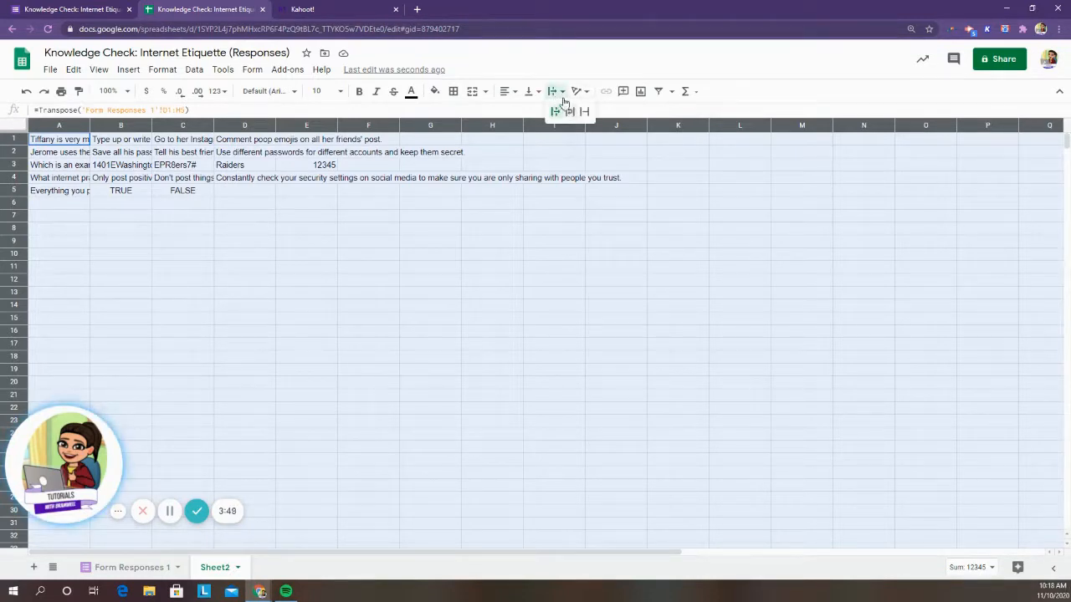
{"action": "left_click", "coordinate": [566, 110]}
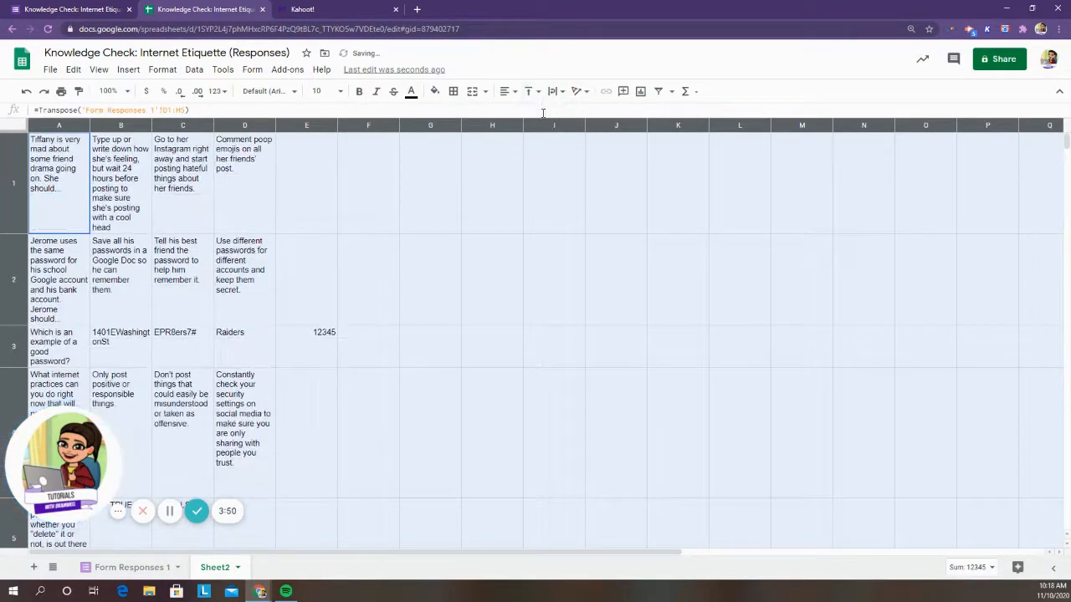
{"action": "left_click", "coordinate": [540, 91]}
{"action": "left_click", "coordinate": [540, 112]}
{"action": "left_click", "coordinate": [349, 198]}
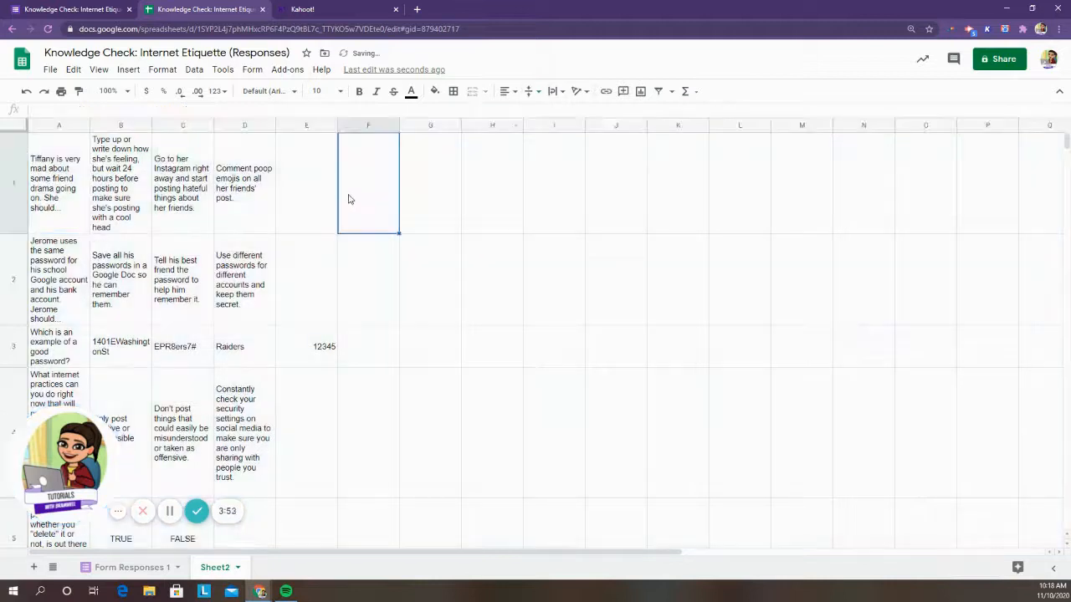
Examine the transposed questions in column A together with the answer options in each row beside them.
{"action": "left_click", "coordinate": [52, 158]}
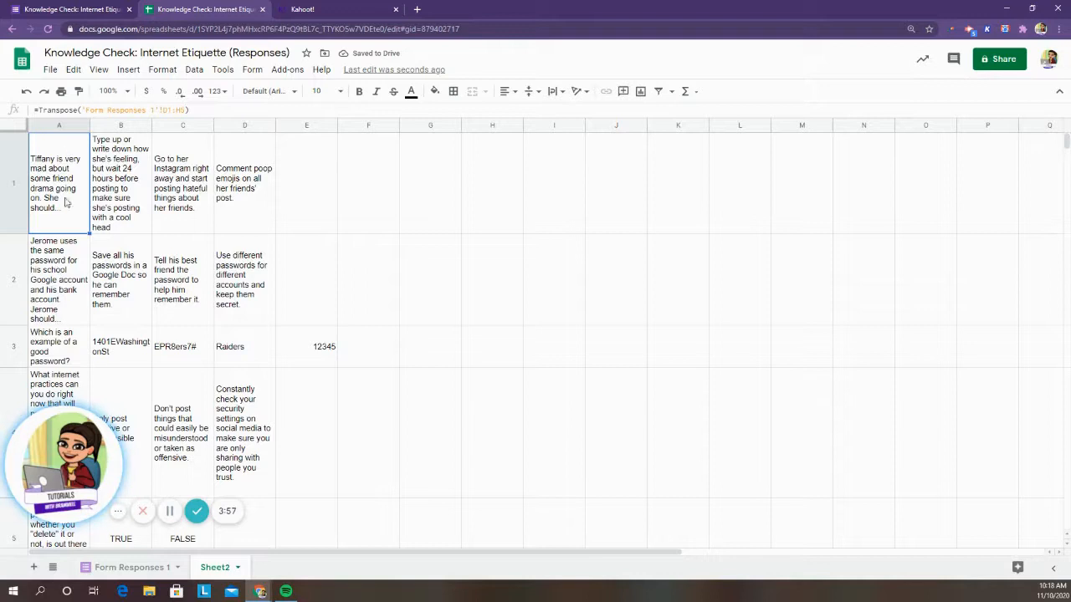
{"action": "left_click", "coordinate": [111, 192]}
{"action": "left_click", "coordinate": [196, 186]}
{"action": "left_click", "coordinate": [250, 185]}
{"action": "left_click_drag", "start_coordinate": [112, 195], "coordinate": [275, 203]}
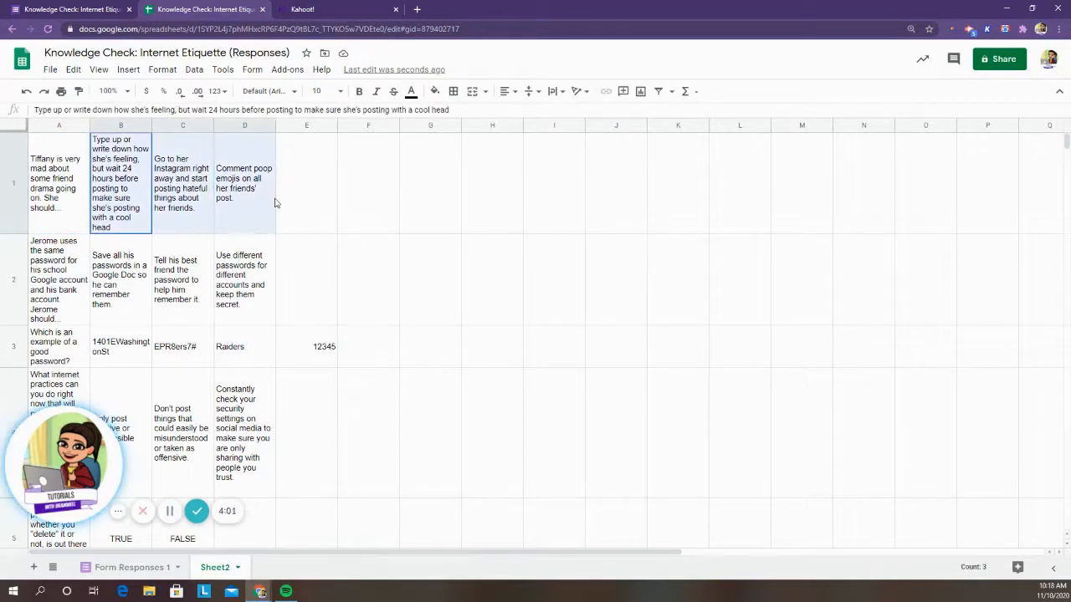
{"action": "left_click_drag", "start_coordinate": [113, 278], "coordinate": [263, 279]}
{"action": "left_click_drag", "start_coordinate": [117, 346], "coordinate": [320, 355]}
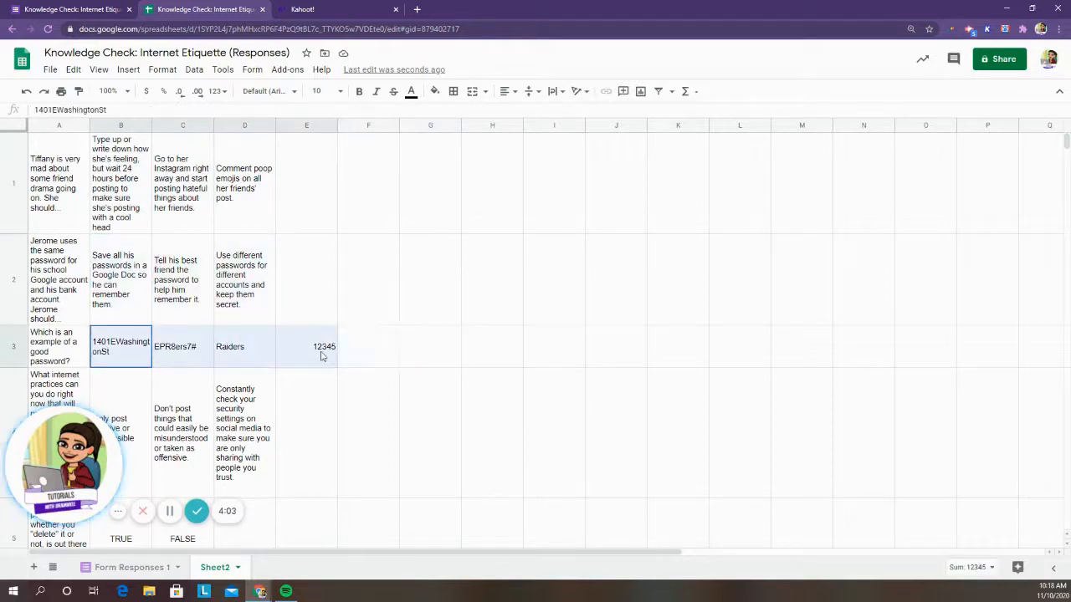
{"action": "scroll", "coordinate": [299, 347], "scroll_direction": "down", "scroll_amount": 3}
{"action": "scroll", "coordinate": [296, 342], "scroll_direction": "up", "scroll_amount": 3}
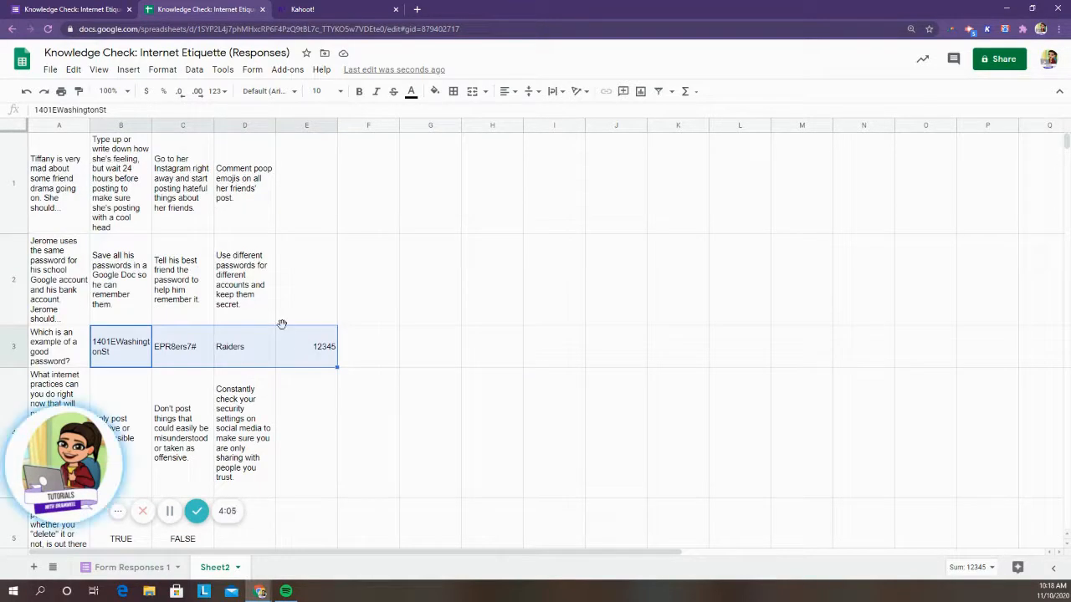
Switch to Kahoot and create a new blank kahoot.
{"action": "left_click", "coordinate": [301, 10]}
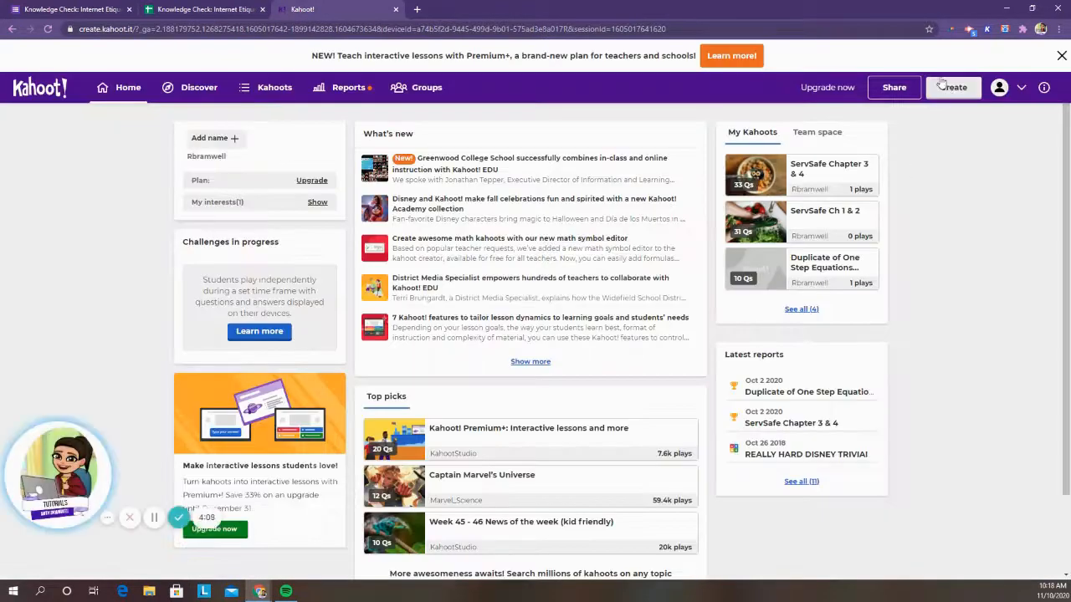
{"action": "left_click", "coordinate": [952, 88]}
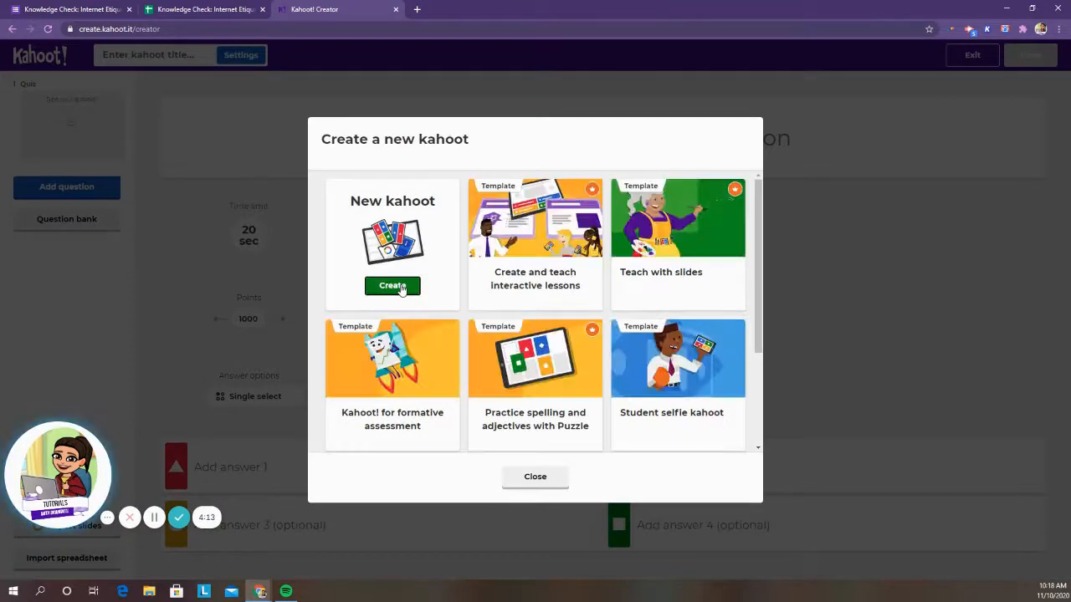
{"action": "left_click", "coordinate": [392, 286]}
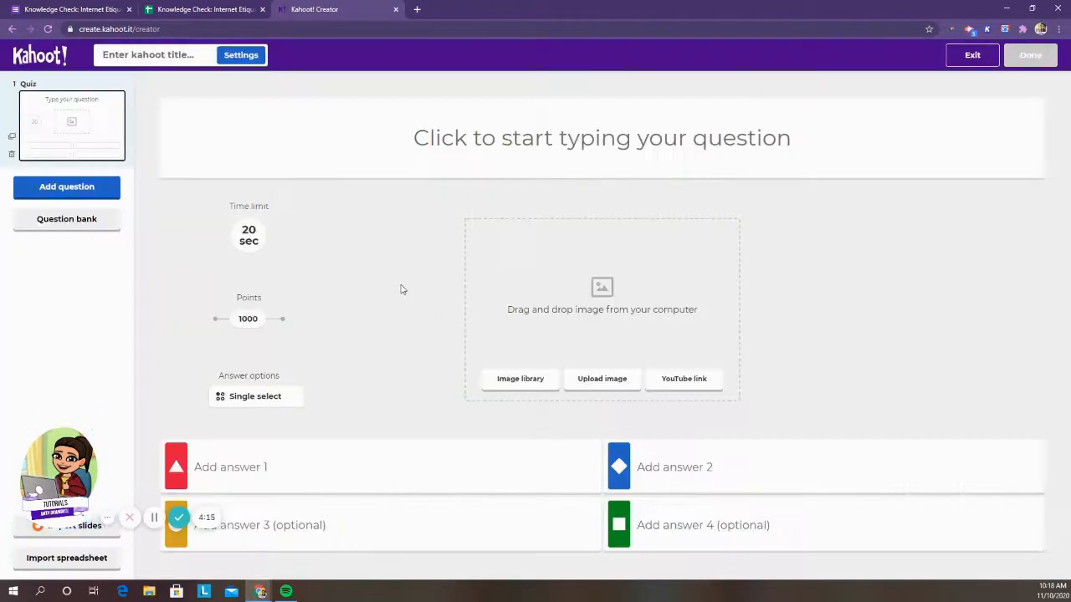
Start a spreadsheet import, download Kahoot's quiz template and open the downloaded file in Excel.
{"action": "left_click_drag", "start_coordinate": [65, 461], "coordinate": [83, 394]}
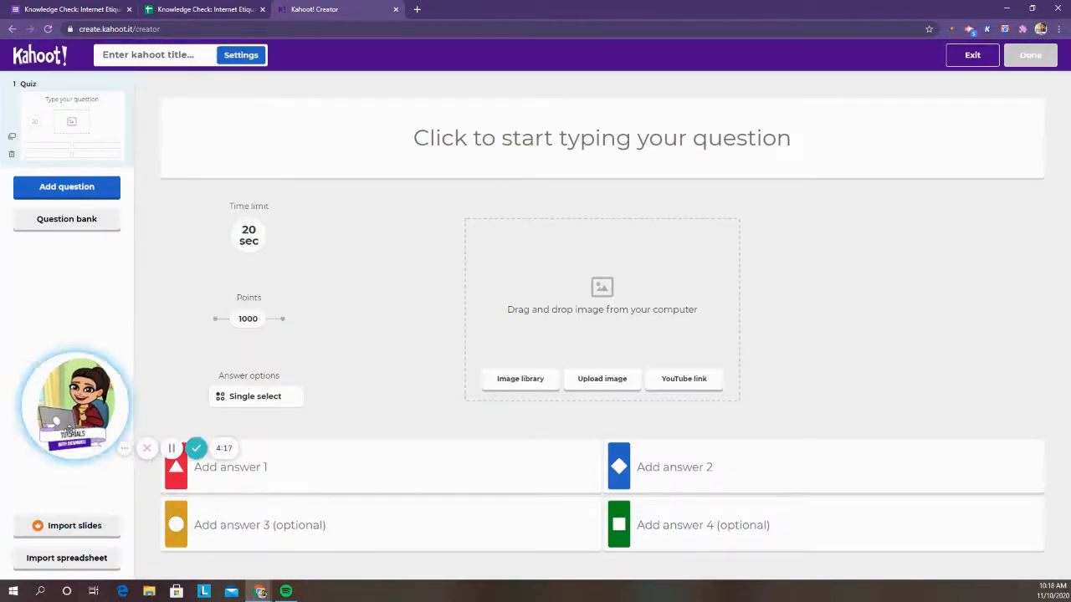
{"action": "left_click", "coordinate": [49, 559]}
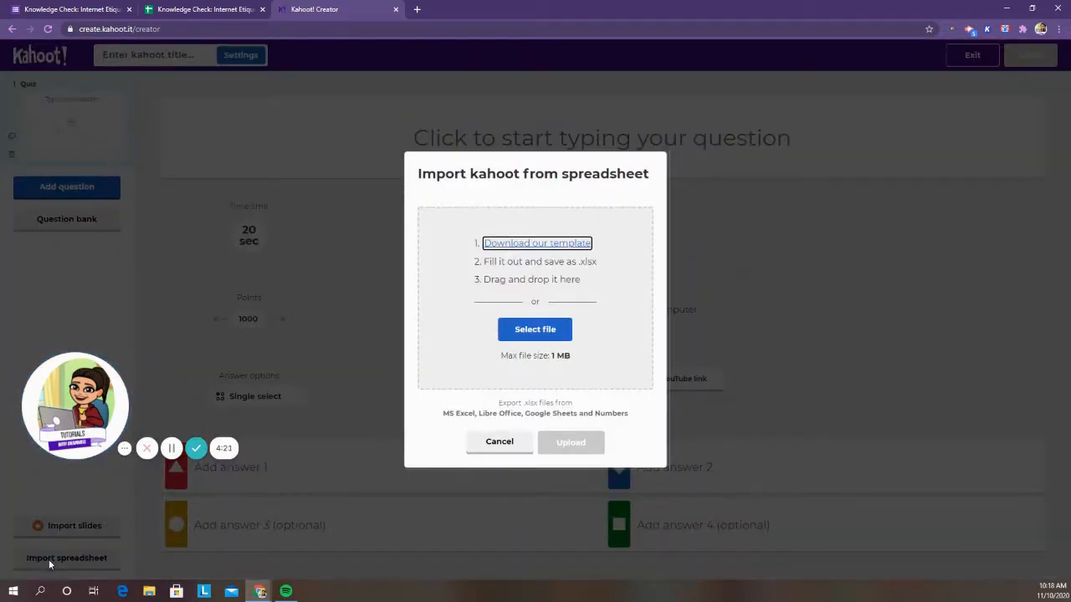
{"action": "left_click", "coordinate": [555, 246]}
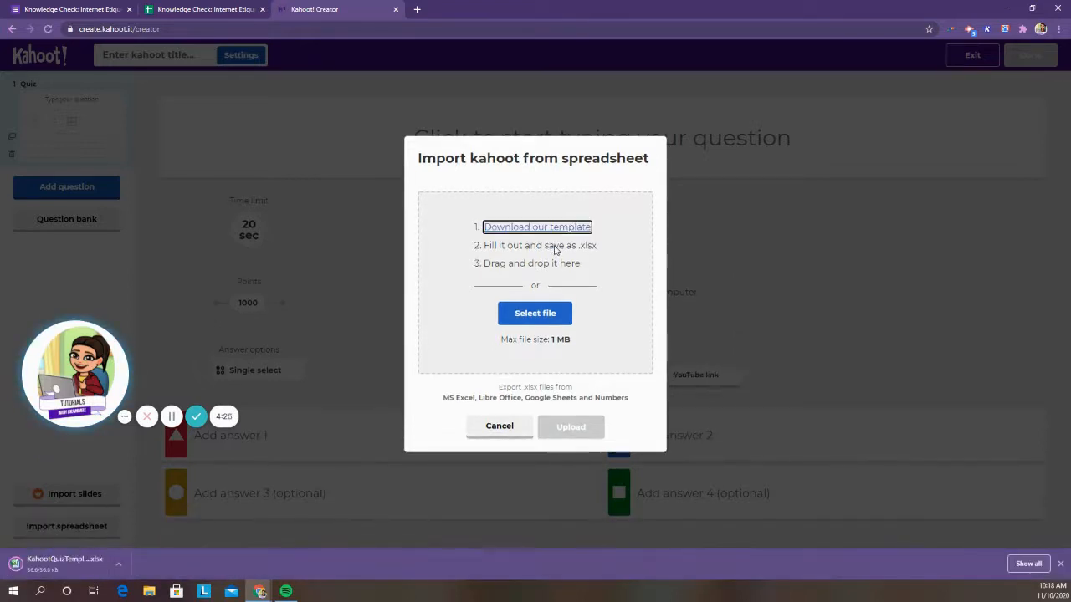
{"action": "left_click", "coordinate": [40, 571]}
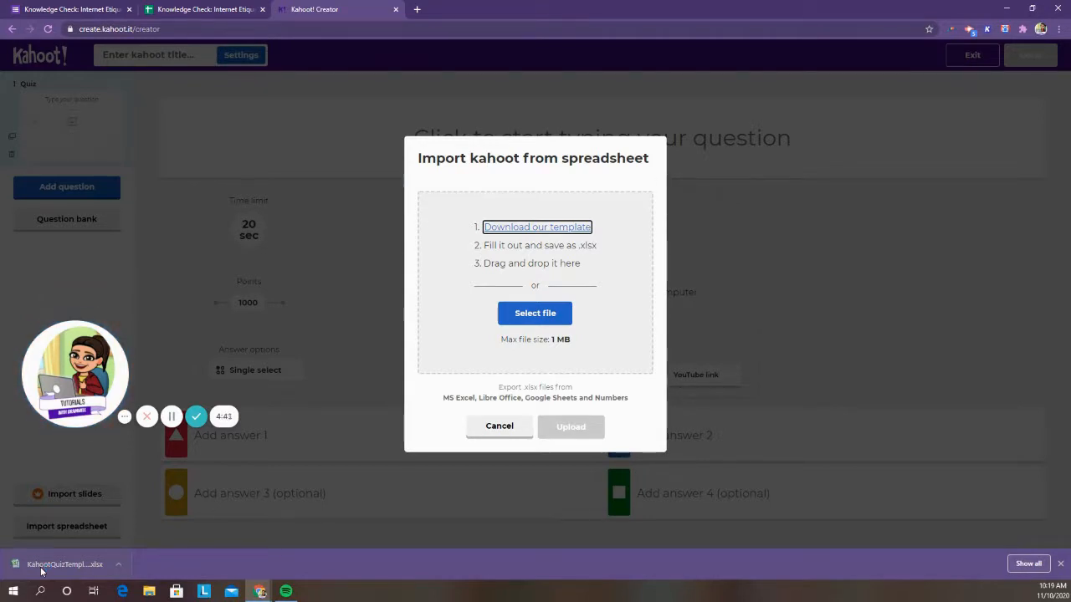
{"action": "left_click", "coordinate": [41, 570]}
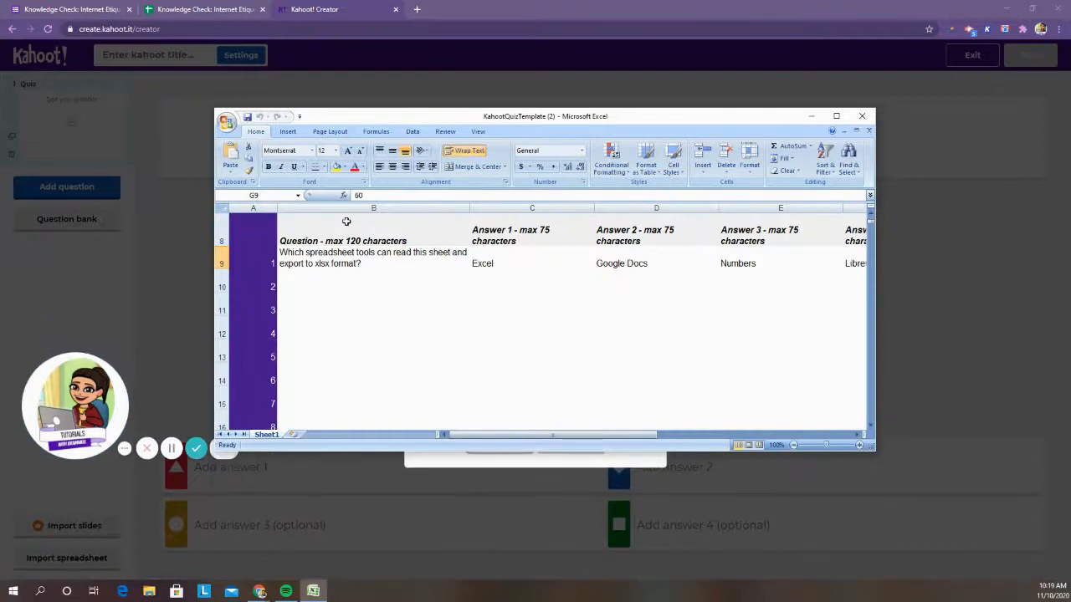
Examine the template's columns for the question, answers 1 to 4, time limit and correct answers.
{"action": "left_click_drag", "start_coordinate": [306, 223], "coordinate": [337, 410]}
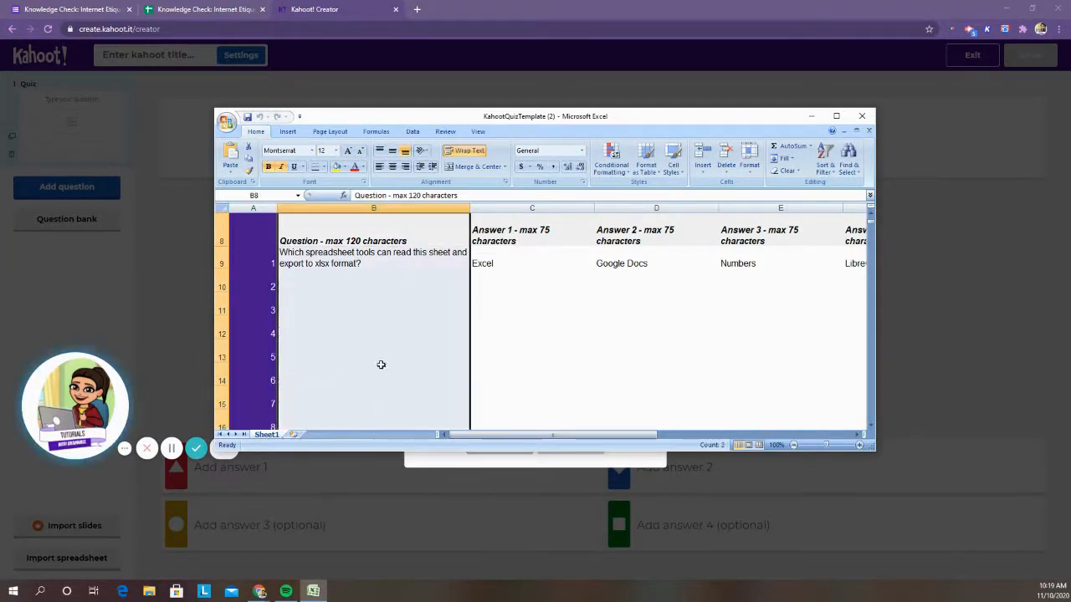
{"action": "left_click_drag", "start_coordinate": [520, 238], "coordinate": [526, 410]}
{"action": "left_click", "coordinate": [660, 245]}
{"action": "left_click_drag", "start_coordinate": [666, 251], "coordinate": [669, 402]}
{"action": "left_click_drag", "start_coordinate": [805, 239], "coordinate": [812, 370]}
{"action": "left_click_drag", "start_coordinate": [860, 235], "coordinate": [757, 351]}
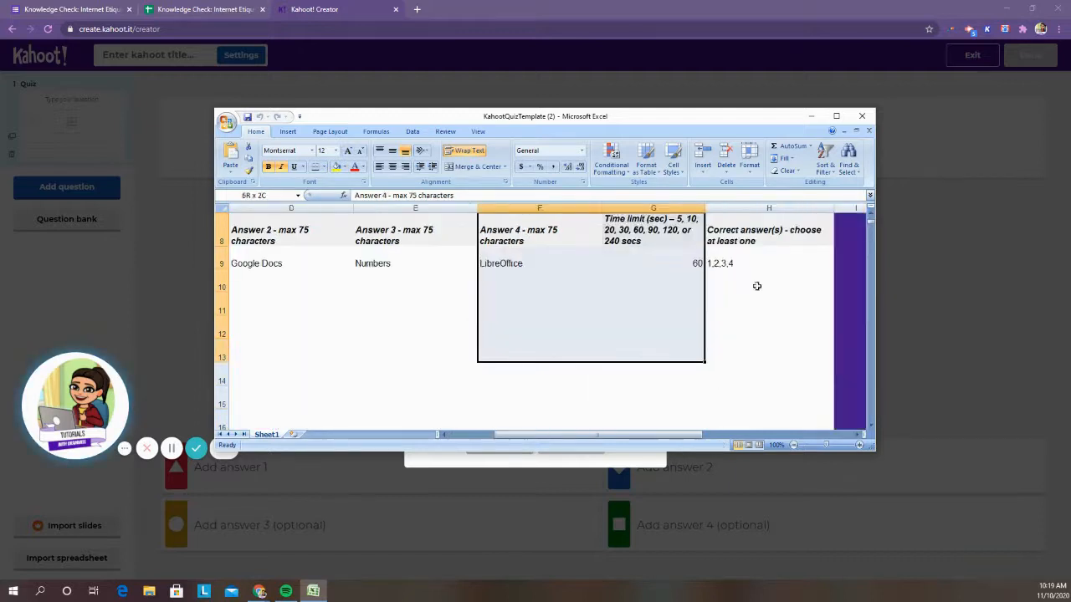
{"action": "left_click_drag", "start_coordinate": [586, 437], "coordinate": [435, 439]}
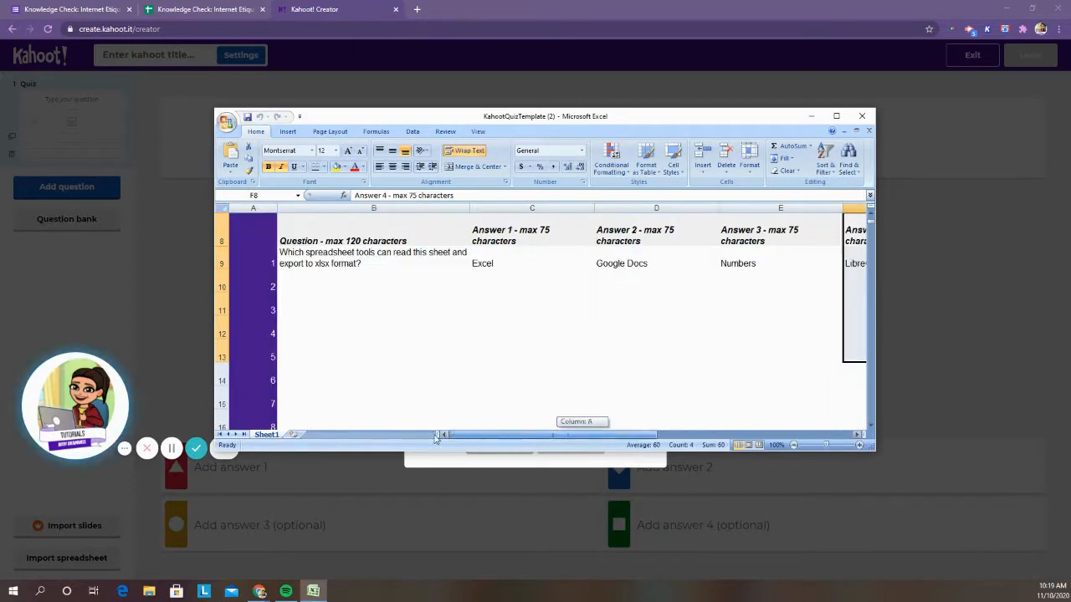
{"action": "left_click", "coordinate": [317, 330]}
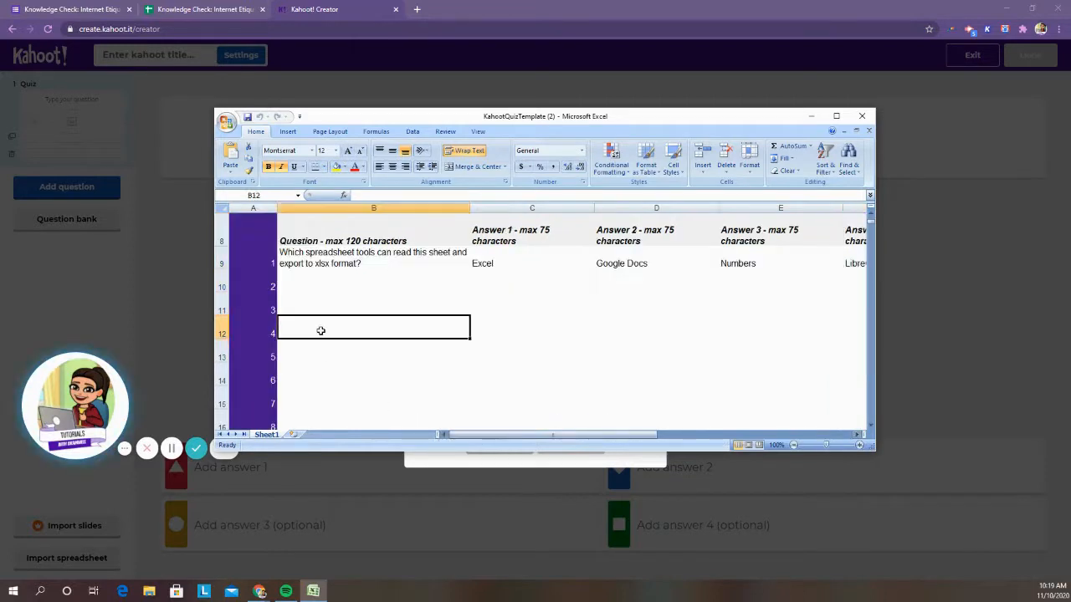
Copy A1:E5 from Sheet2 of the responses spreadsheet and paste it over B9:F13 in the Excel quiz template.
{"action": "left_click", "coordinate": [191, 10]}
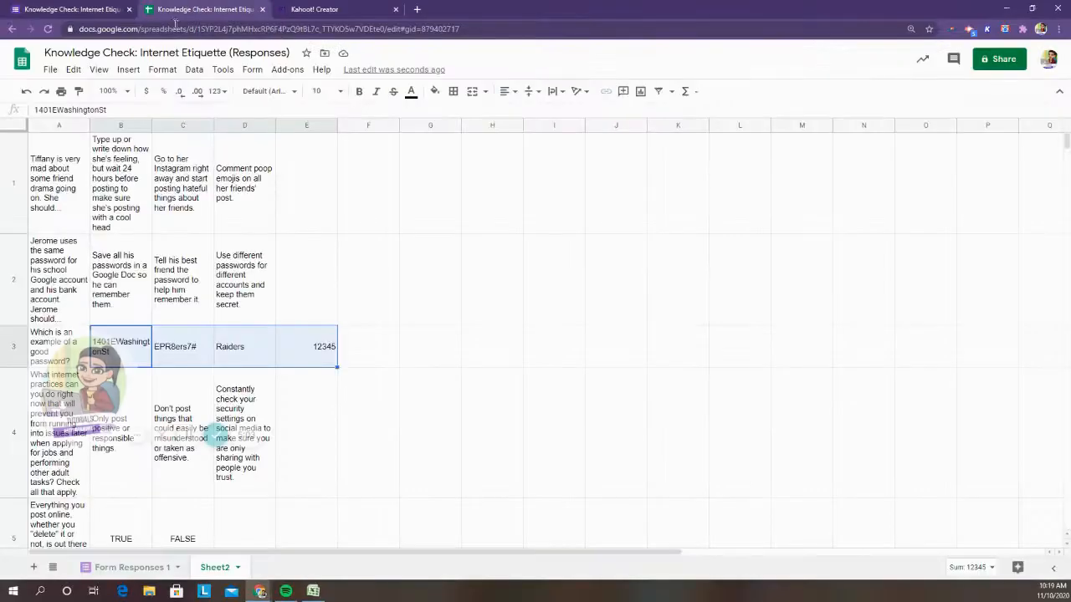
{"action": "left_click", "coordinate": [70, 214]}
{"action": "left_click_drag", "start_coordinate": [70, 214], "coordinate": [315, 351]}
{"action": "right_click", "coordinate": [266, 251]}
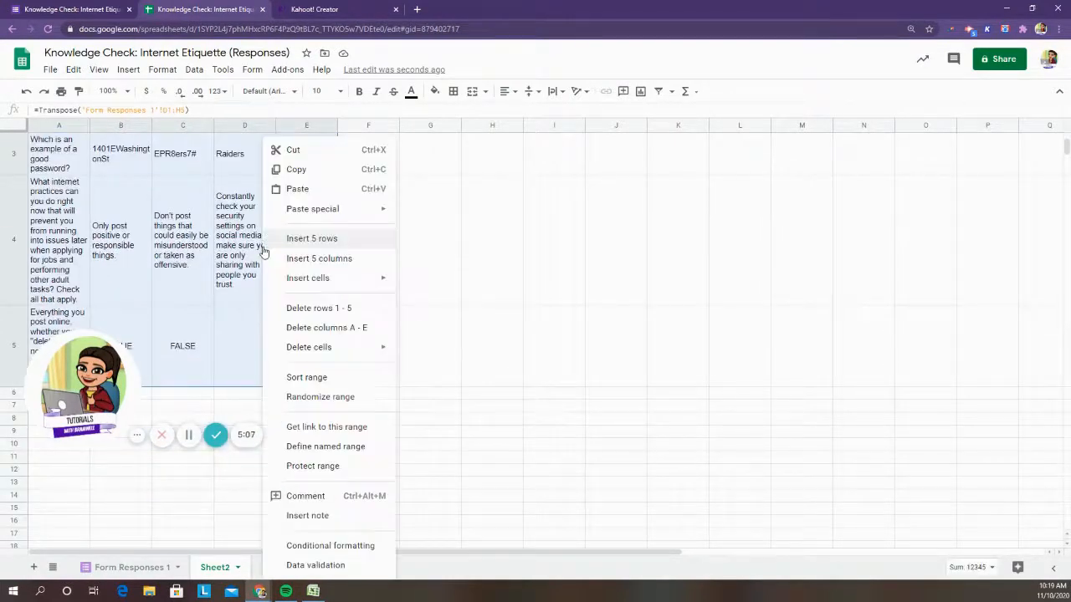
{"action": "left_click", "coordinate": [305, 169]}
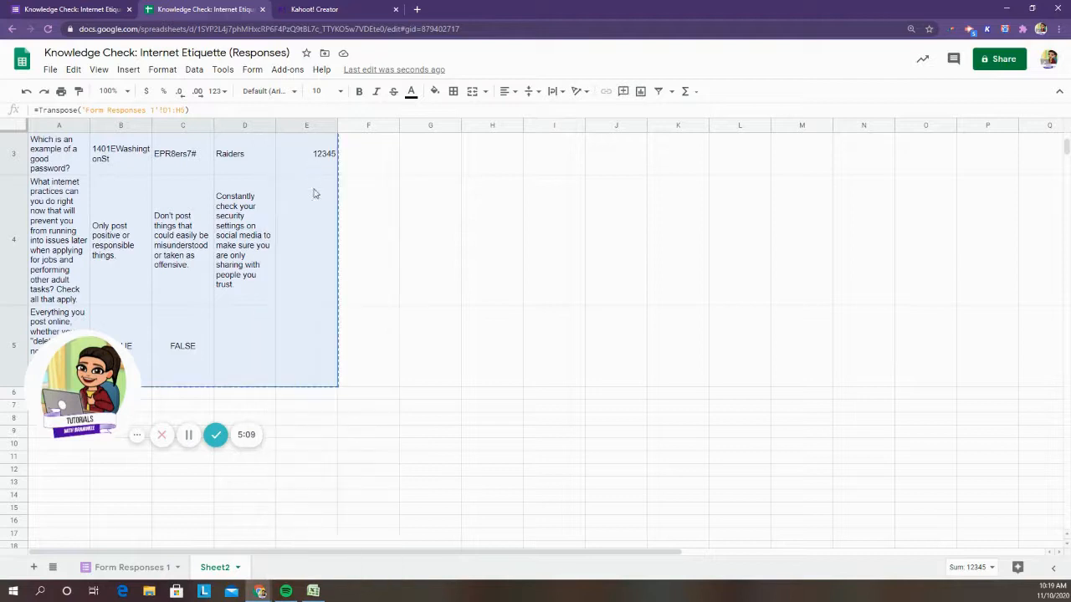
{"action": "left_click", "coordinate": [312, 591]}
{"action": "left_click_drag", "start_coordinate": [397, 271], "coordinate": [853, 346]}
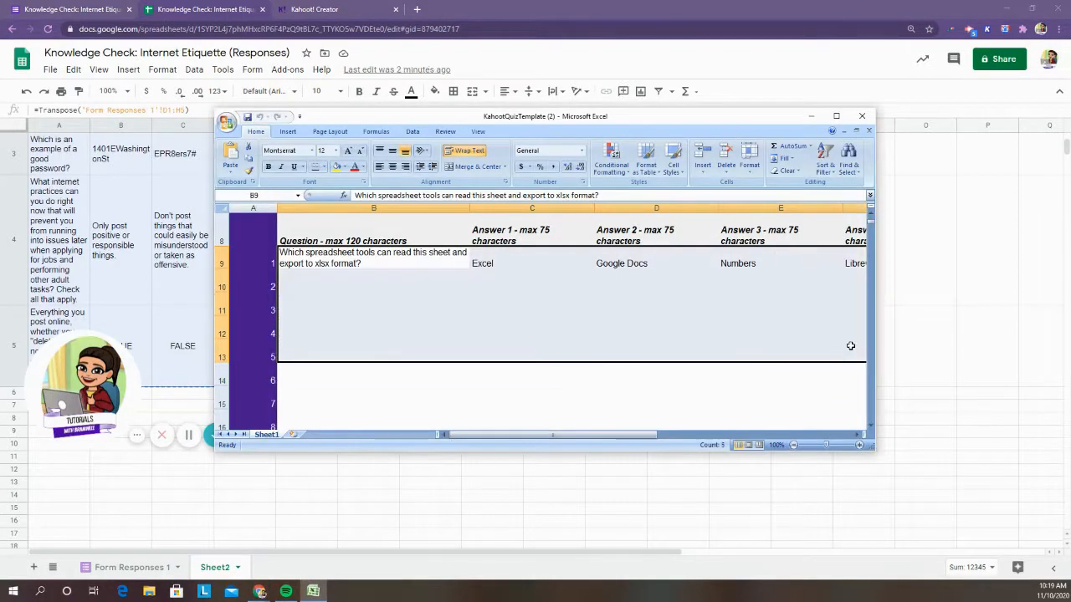
{"action": "key", "text": "ctrl+v"}
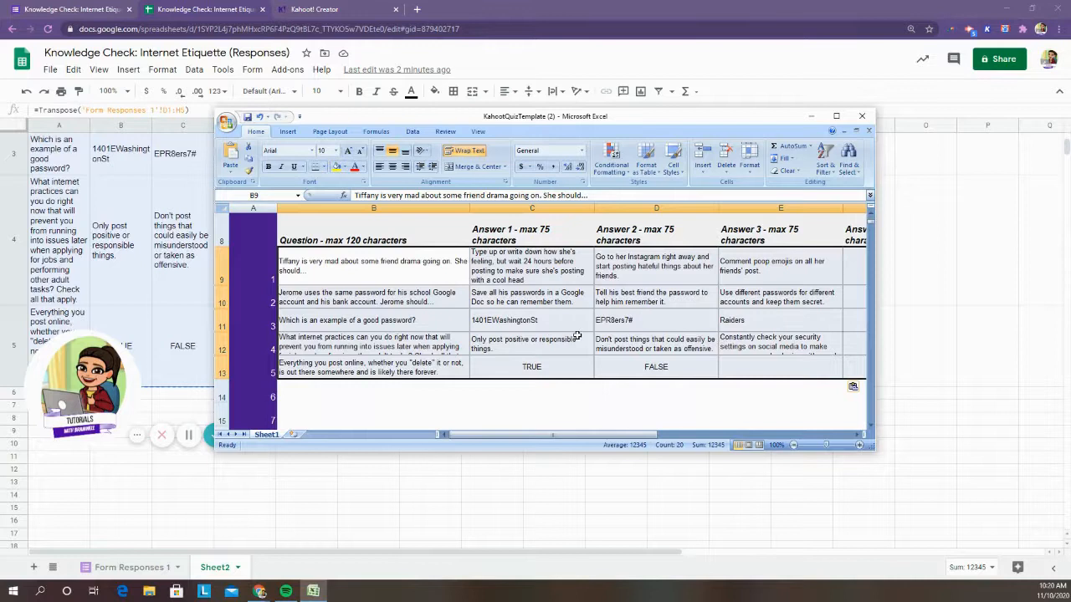
Check the pasted questions and answer columns in the Excel quiz template, with its window maximized.
{"action": "left_click", "coordinate": [383, 278]}
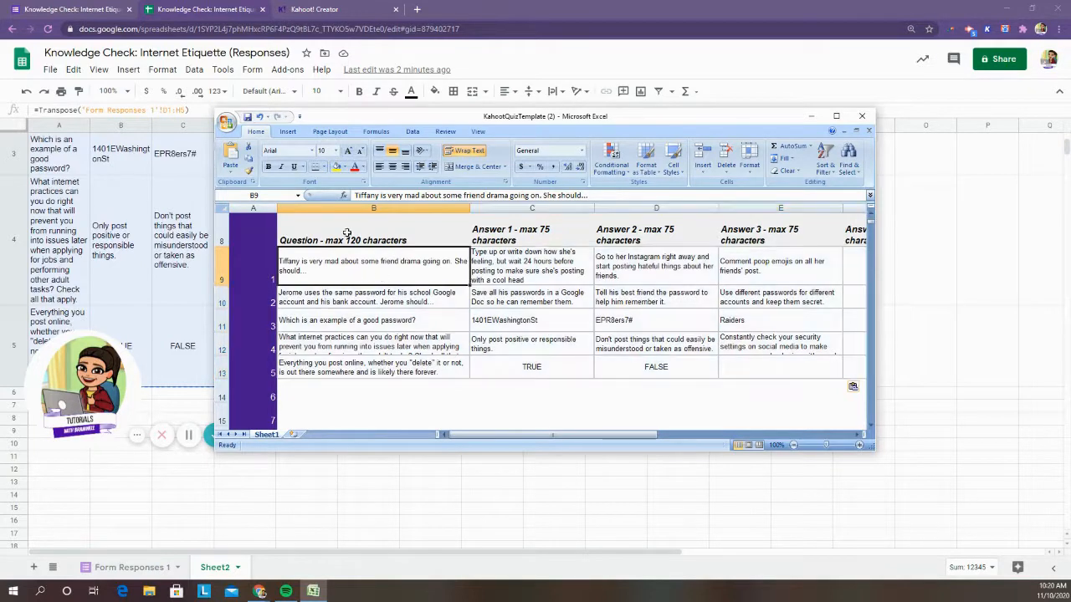
{"action": "left_click_drag", "start_coordinate": [332, 265], "coordinate": [372, 368]}
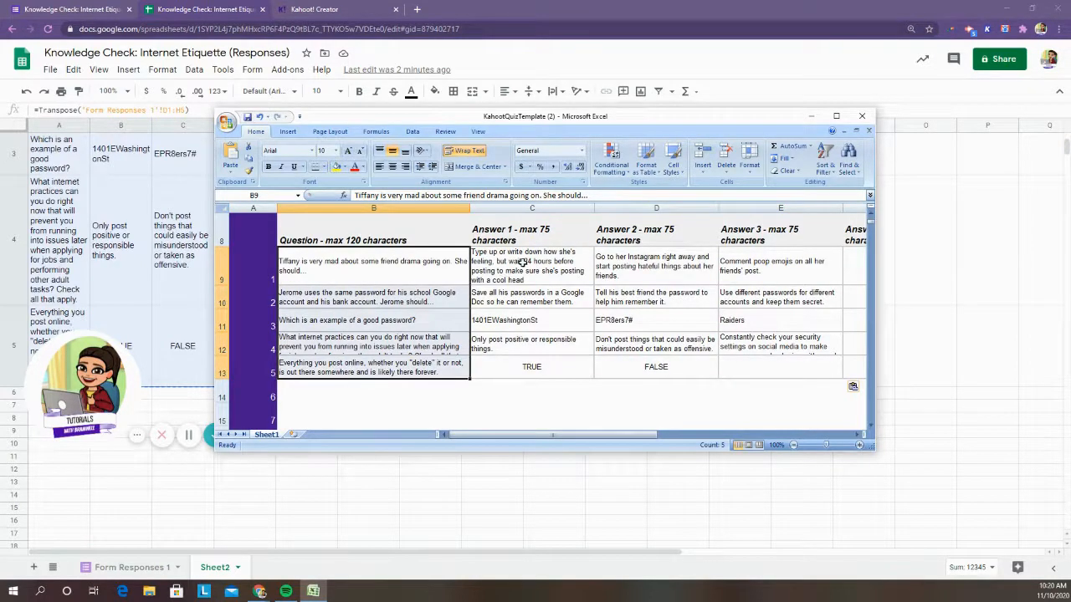
{"action": "left_click_drag", "start_coordinate": [523, 262], "coordinate": [557, 363]}
{"action": "left_click_drag", "start_coordinate": [656, 263], "coordinate": [717, 360]}
{"action": "left_click_drag", "start_coordinate": [779, 320], "coordinate": [784, 369]}
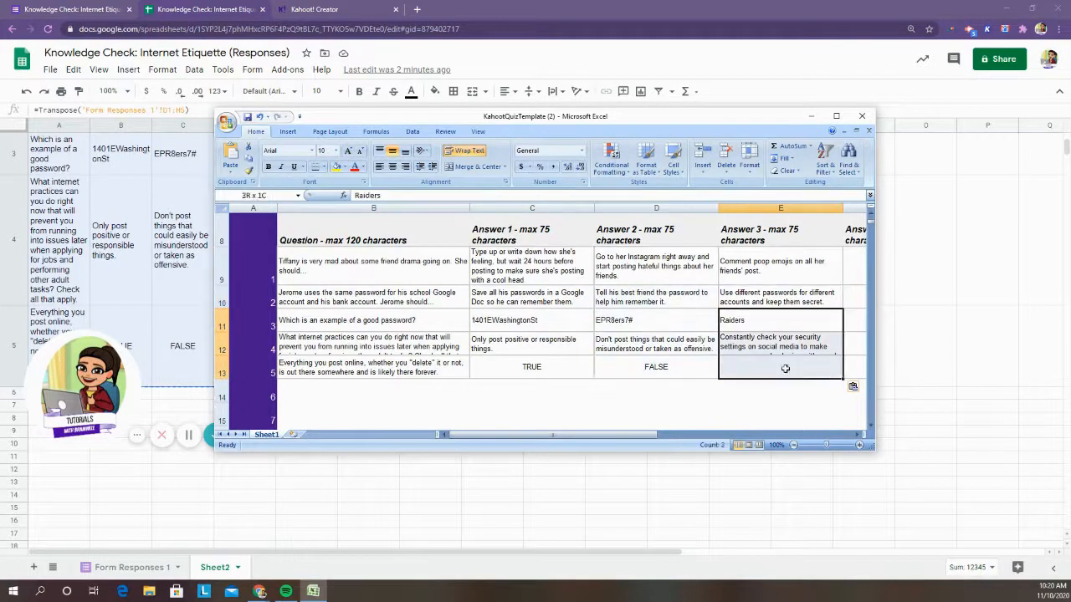
{"action": "left_click", "coordinate": [836, 116]}
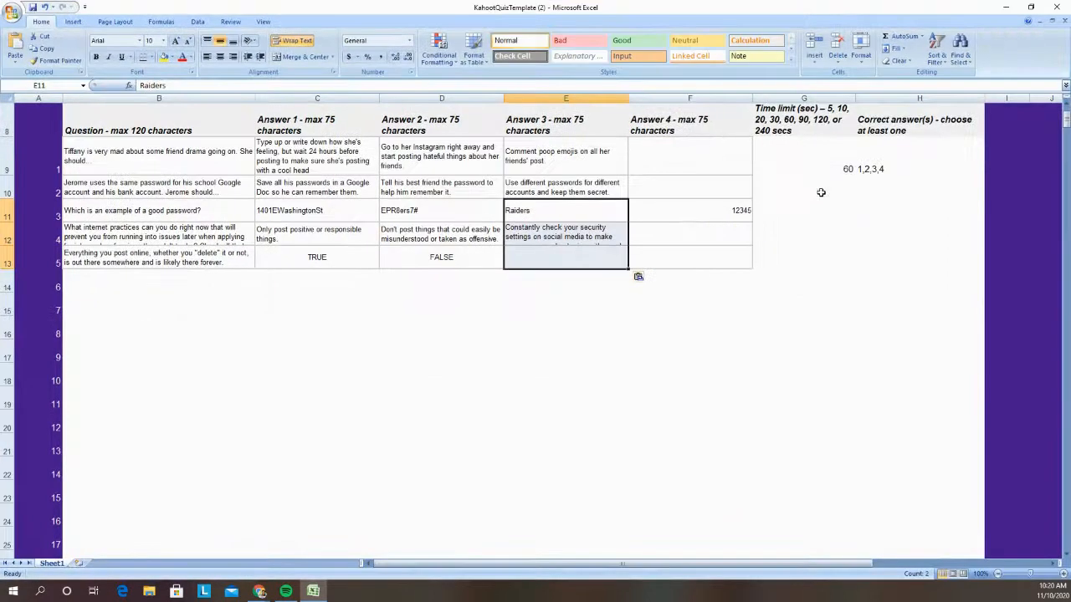
{"action": "left_click", "coordinate": [690, 186]}
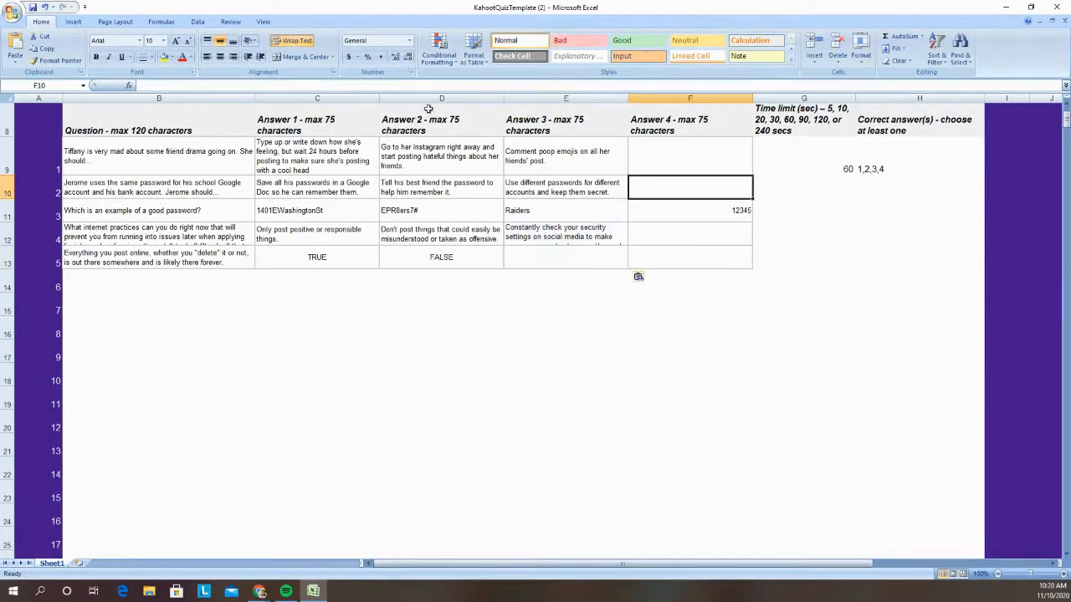
Set the time limit to 20 seconds for all five questions in G9:G13.
{"action": "left_click", "coordinate": [797, 122]}
{"action": "left_click", "coordinate": [877, 122]}
{"action": "left_click", "coordinate": [789, 131]}
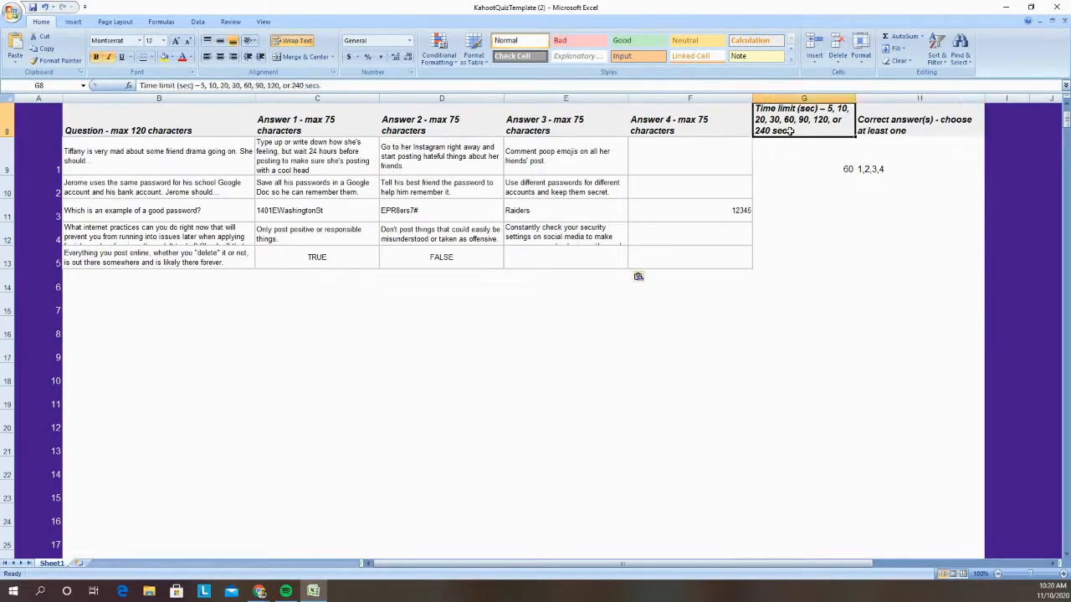
{"action": "left_click", "coordinate": [806, 153]}
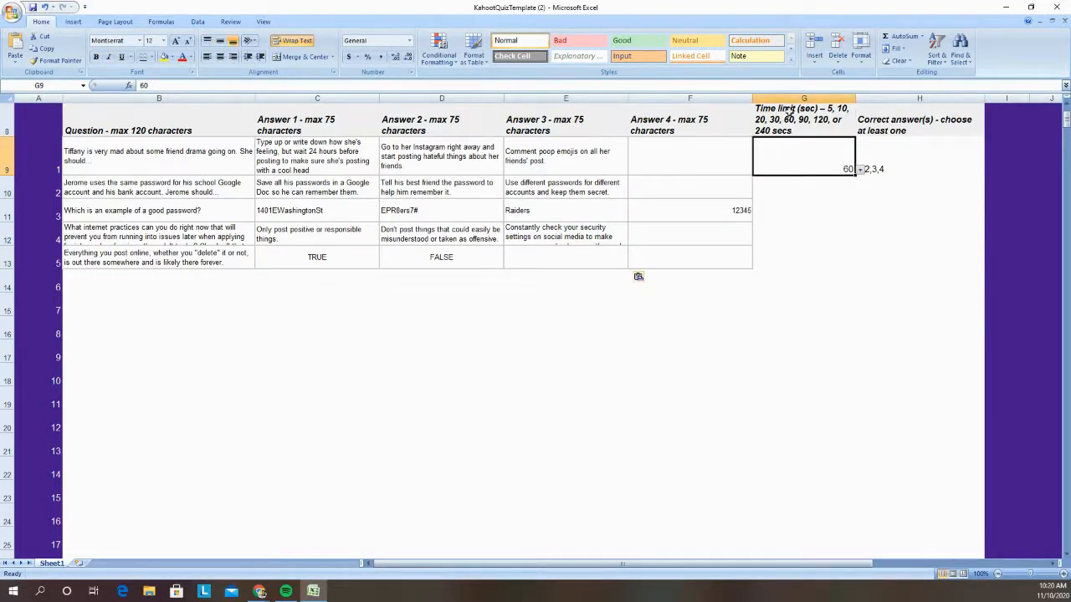
{"action": "type", "text": "20"}
{"action": "key", "text": "Return"}
{"action": "left_click", "coordinate": [802, 154]}
{"action": "left_click_drag", "start_coordinate": [855, 176], "coordinate": [837, 256]}
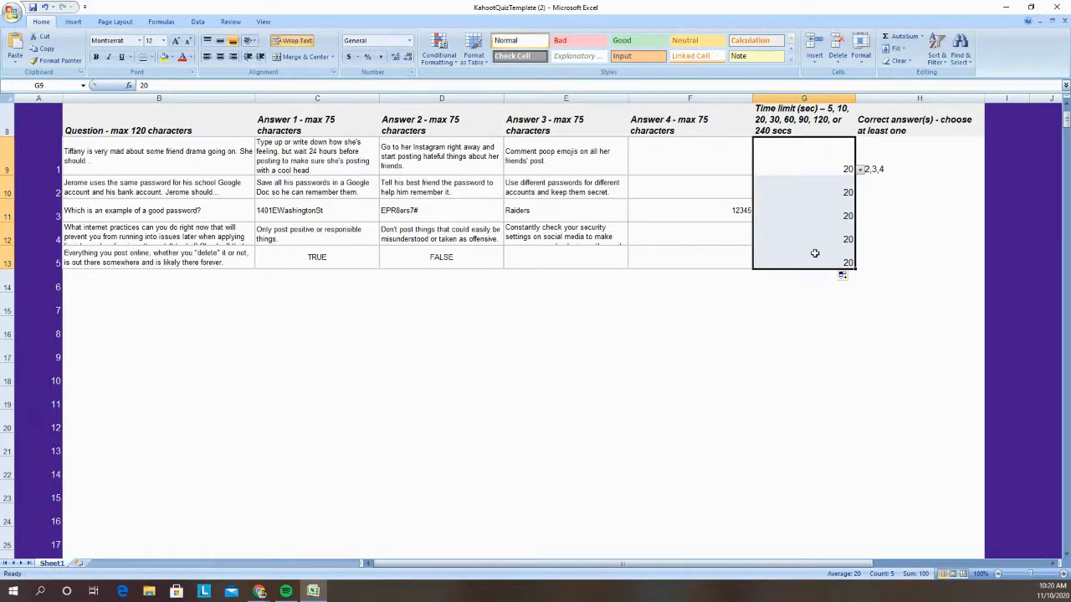
{"action": "left_click", "coordinate": [828, 157]}
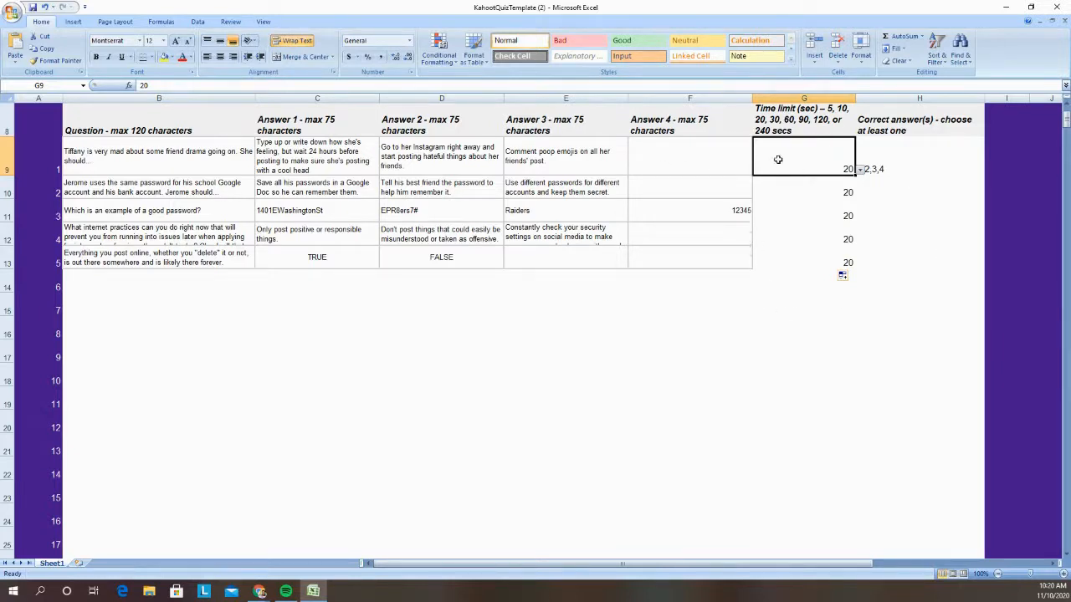
Enter the correct answers for questions 1 to 5 in H9:H13 as 1, 3, 2, "1,2,3" and 1.
{"action": "left_click", "coordinate": [899, 141]}
{"action": "key", "text": "BackSpace"}
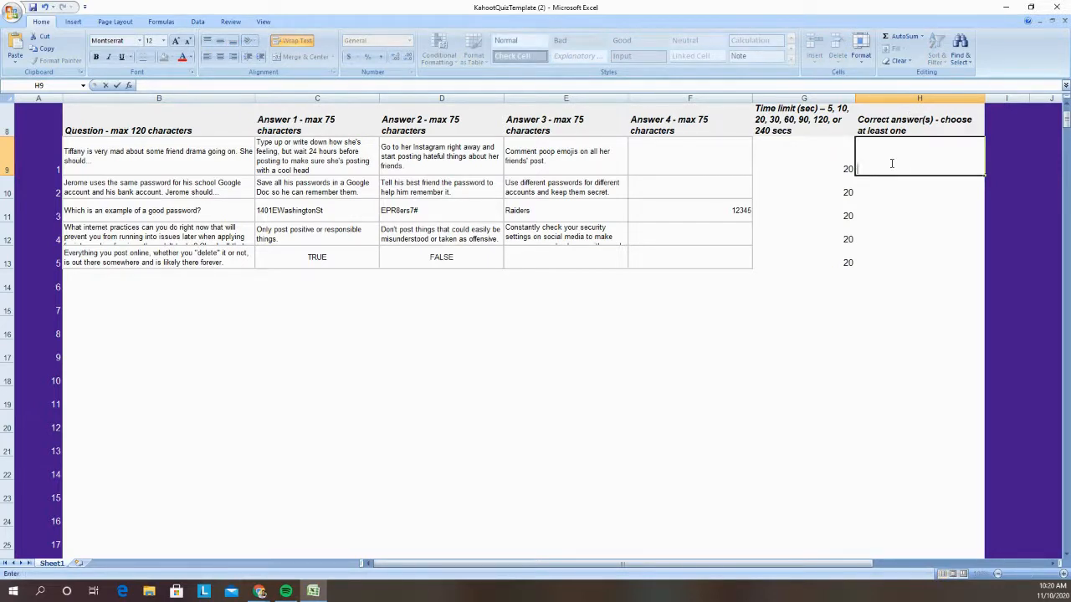
{"action": "type", "text": "1"}
{"action": "key", "text": "Return"}
{"action": "type", "text": "3"}
{"action": "key", "text": "Return"}
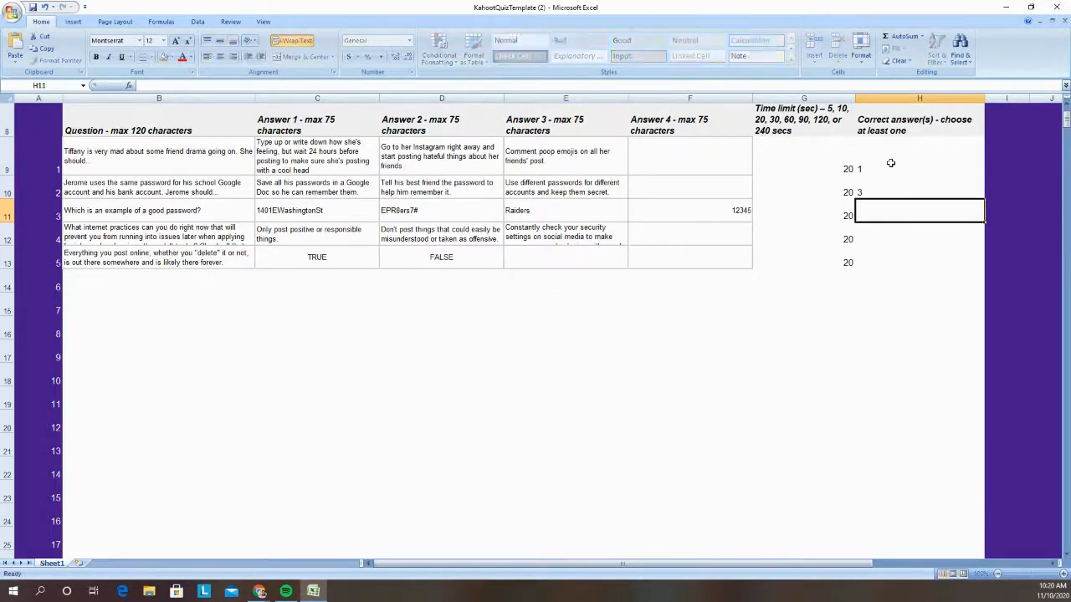
{"action": "type", "text": "2"}
{"action": "key", "text": "Return"}
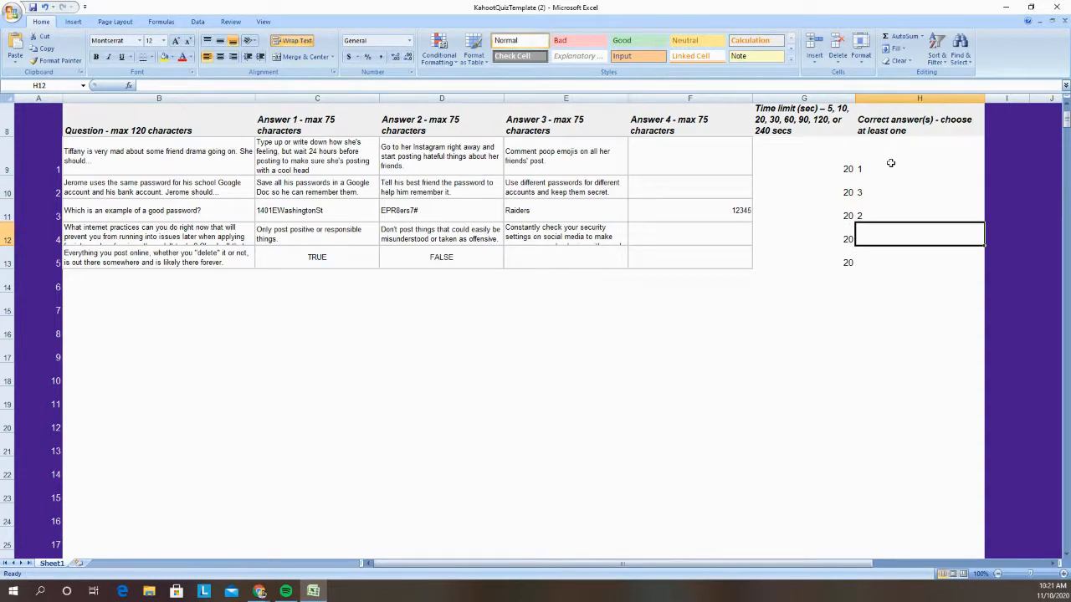
{"action": "type", "text": "1,2,3"}
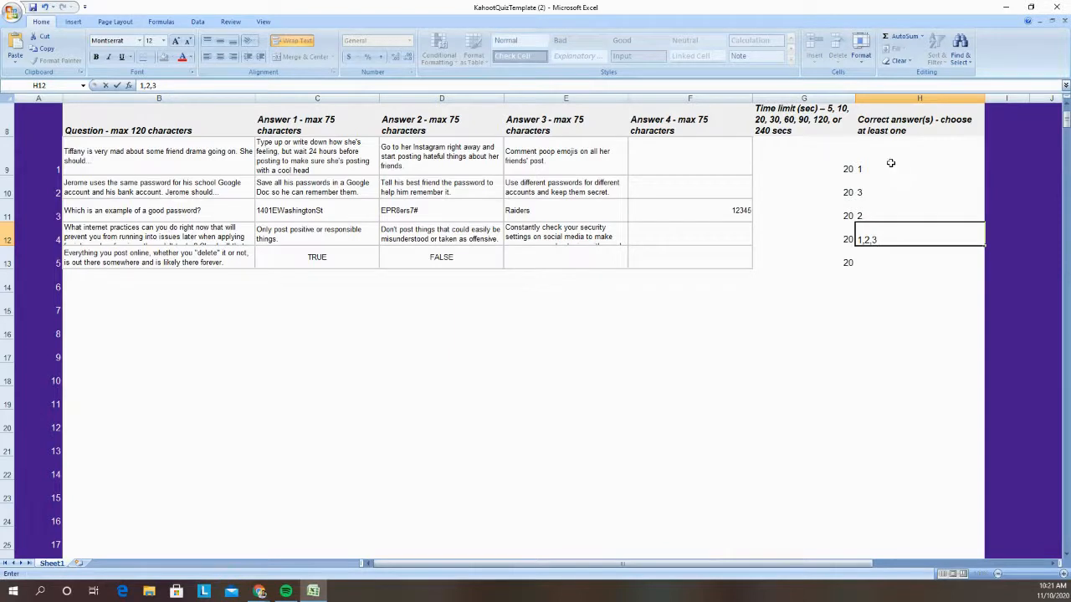
{"action": "key", "text": "Return"}
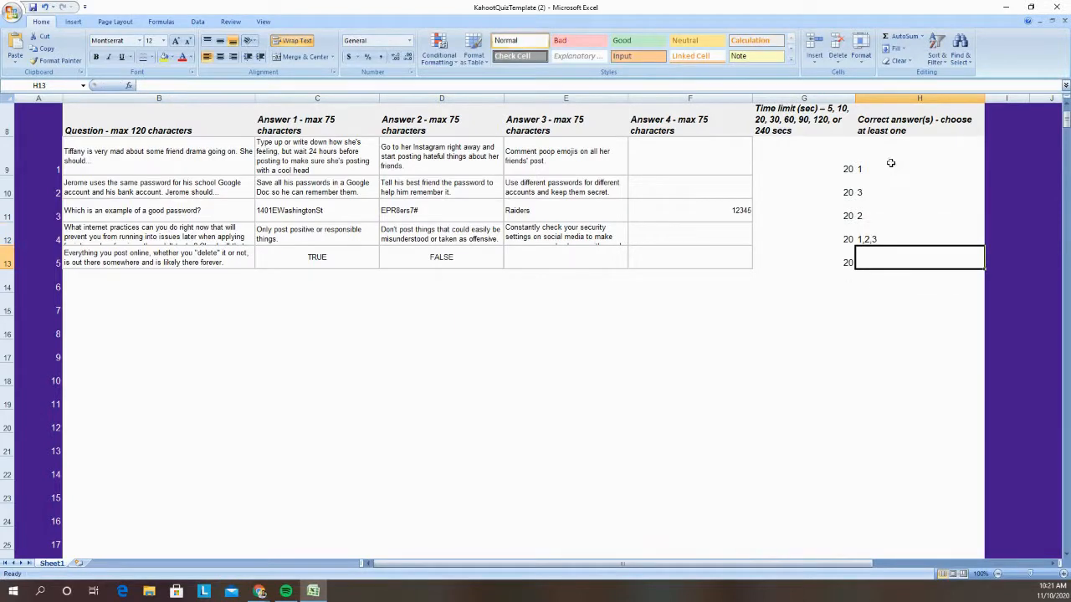
{"action": "type", "text": "1"}
{"action": "key", "text": "Up"}
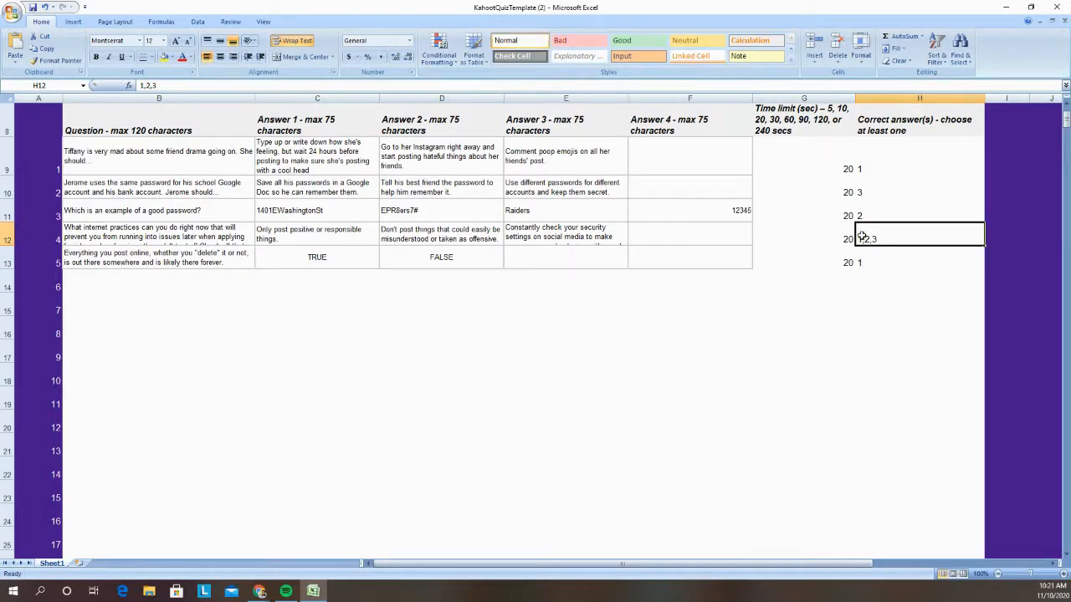
Review the completed question rows B9:H13 and save the quiz template workbook.
{"action": "scroll", "coordinate": [673, 319], "scroll_direction": "up", "scroll_amount": 3}
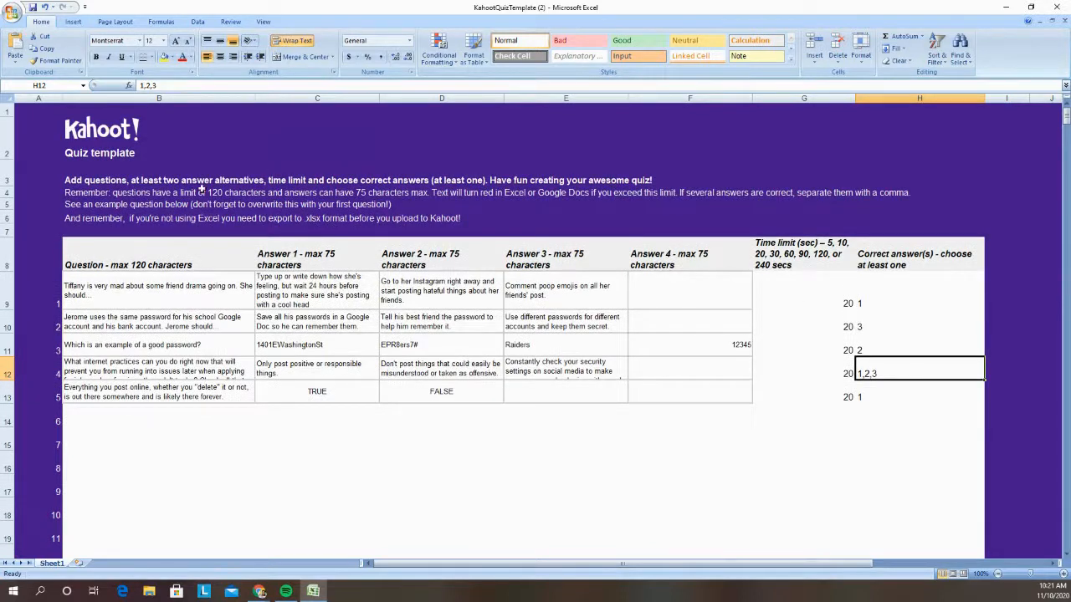
{"action": "left_click_drag", "start_coordinate": [100, 289], "coordinate": [871, 393]}
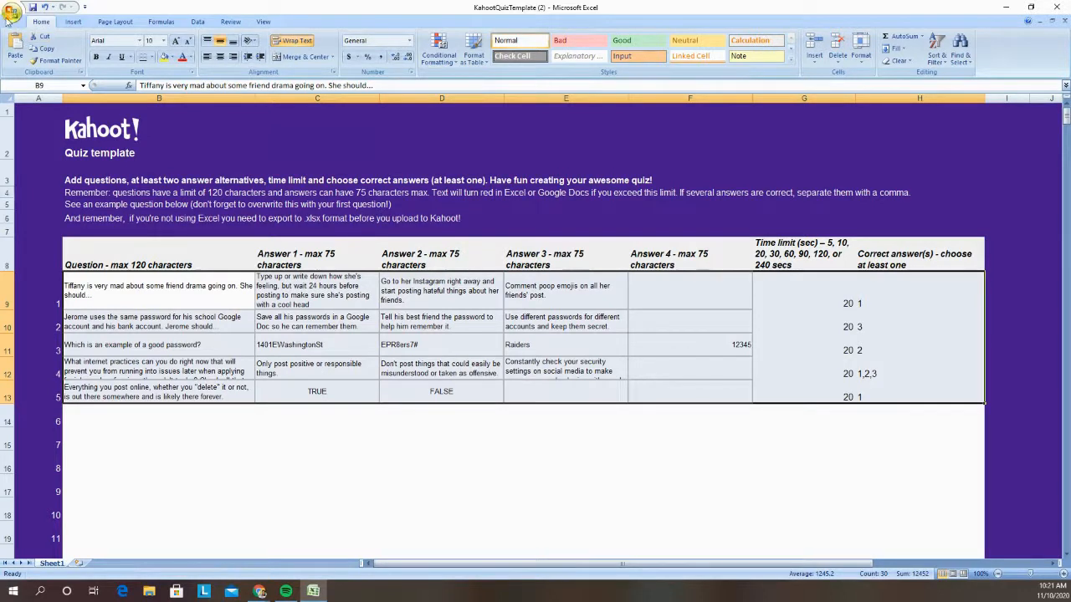
{"action": "left_click", "coordinate": [12, 15]}
{"action": "mouse_move", "coordinate": [44, 117]}
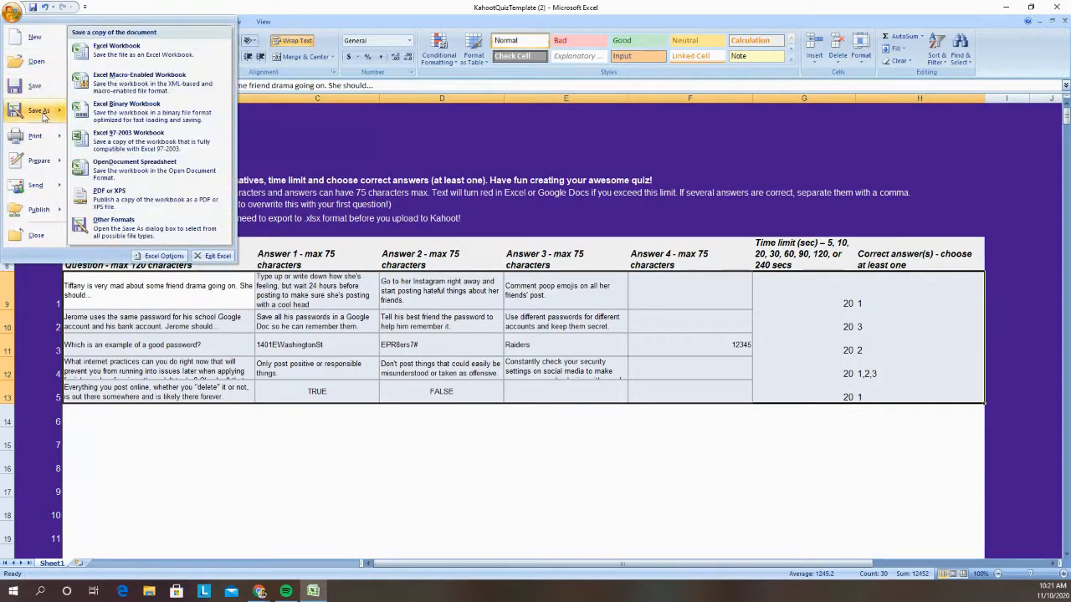
{"action": "left_click", "coordinate": [30, 89]}
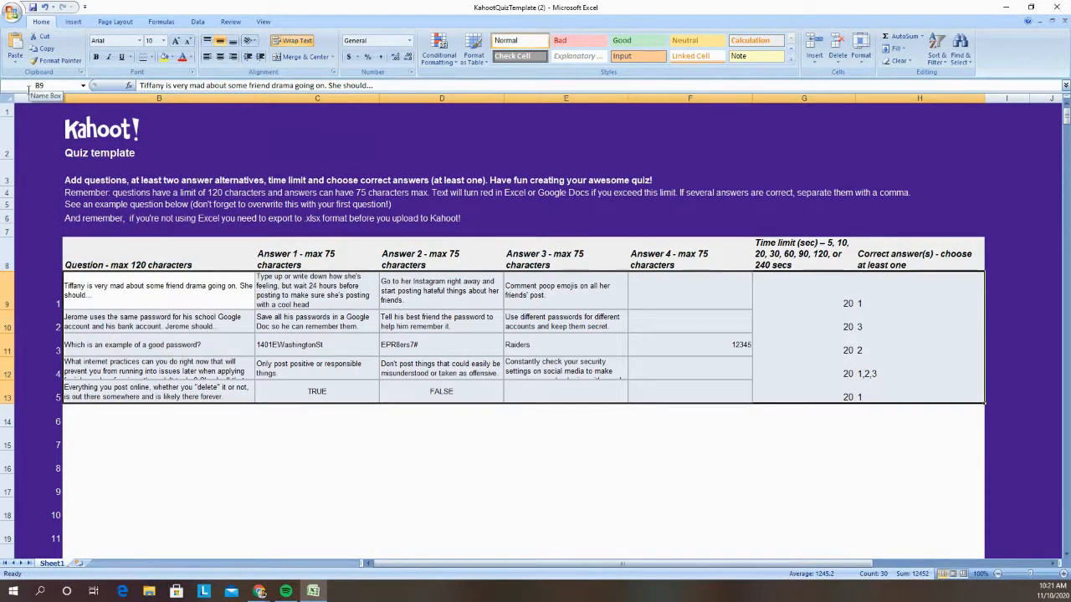
Switch to Kahoot's spreadsheet import and upload the file KahootQuizTemplate (2) from Downloads.
{"action": "left_click", "coordinate": [1031, 7]}
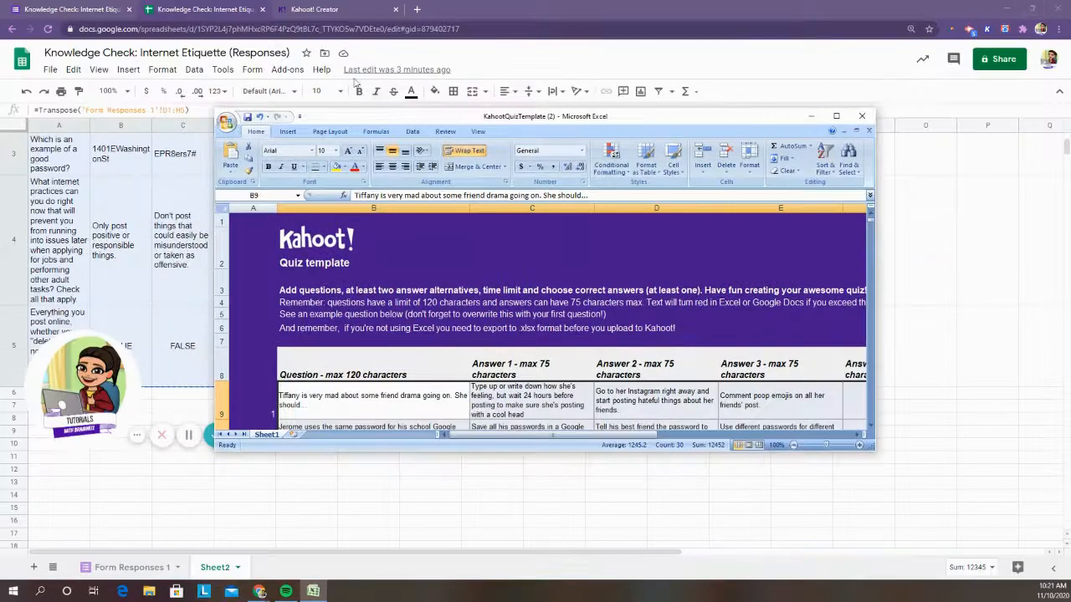
{"action": "left_click_drag", "start_coordinate": [432, 122], "coordinate": [219, 176]}
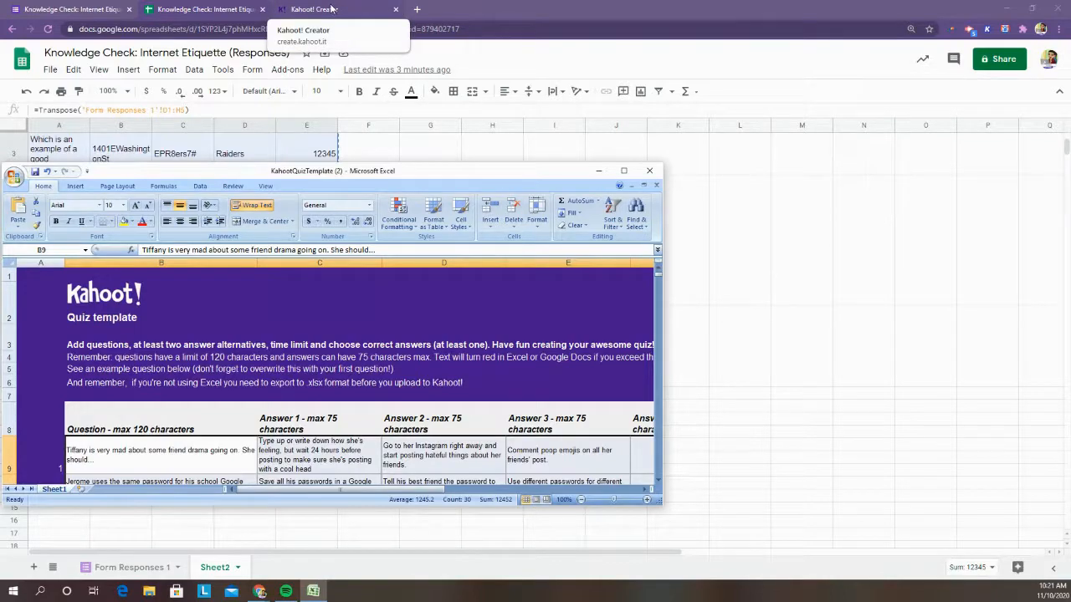
{"action": "left_click", "coordinate": [332, 8]}
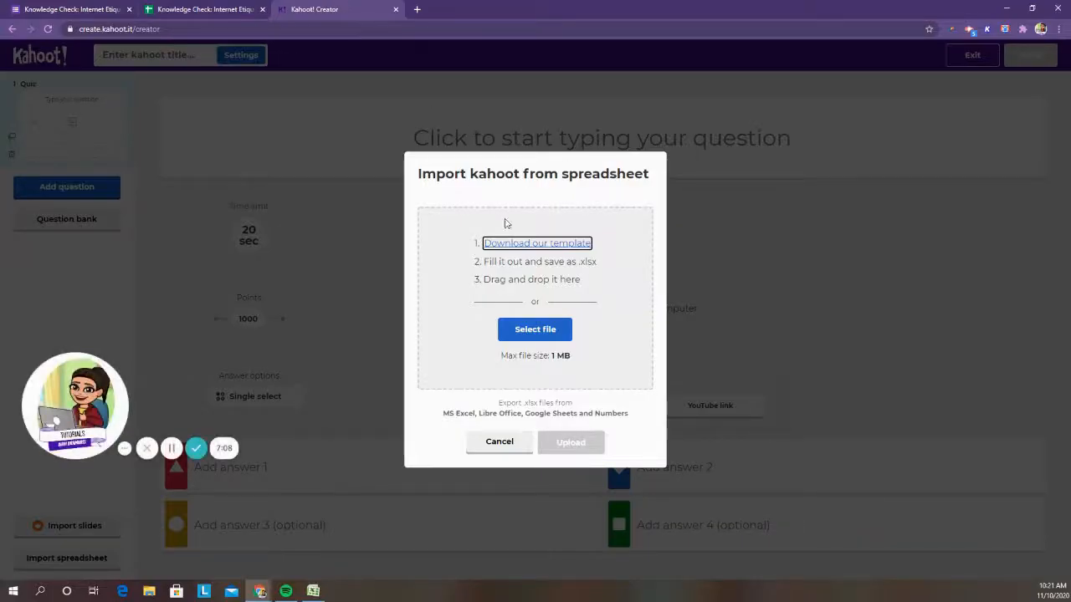
{"action": "left_click", "coordinate": [551, 337]}
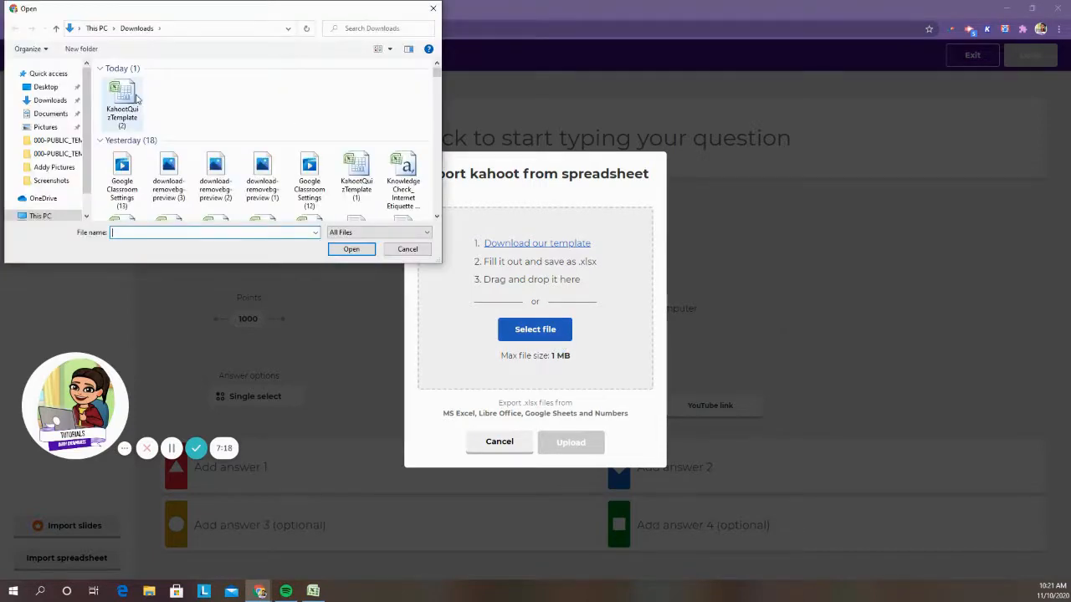
{"action": "left_click", "coordinate": [122, 103]}
{"action": "left_click", "coordinate": [352, 249]}
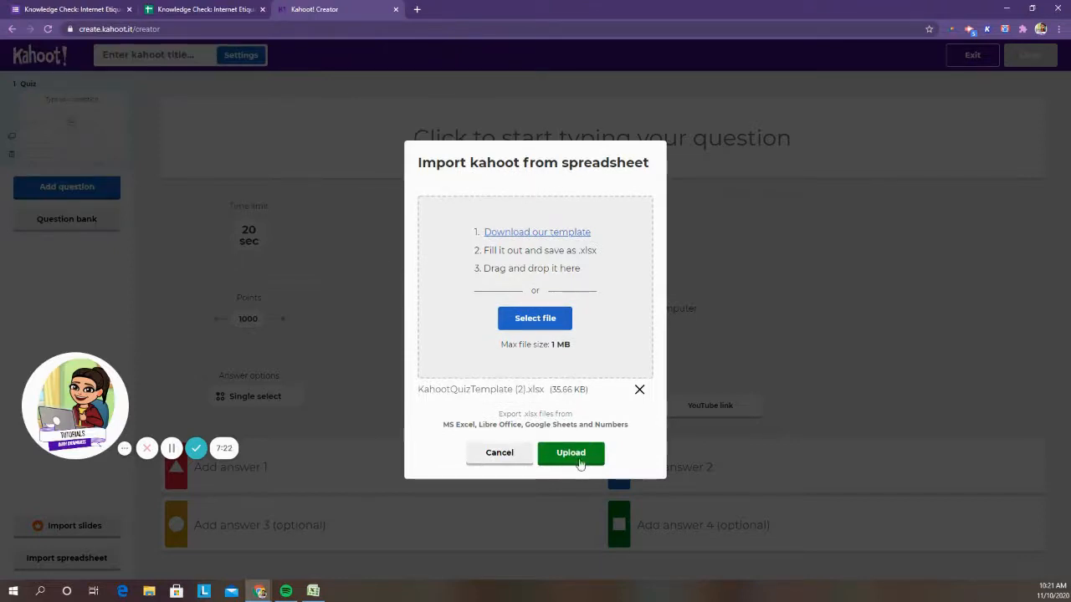
{"action": "left_click", "coordinate": [571, 453]}
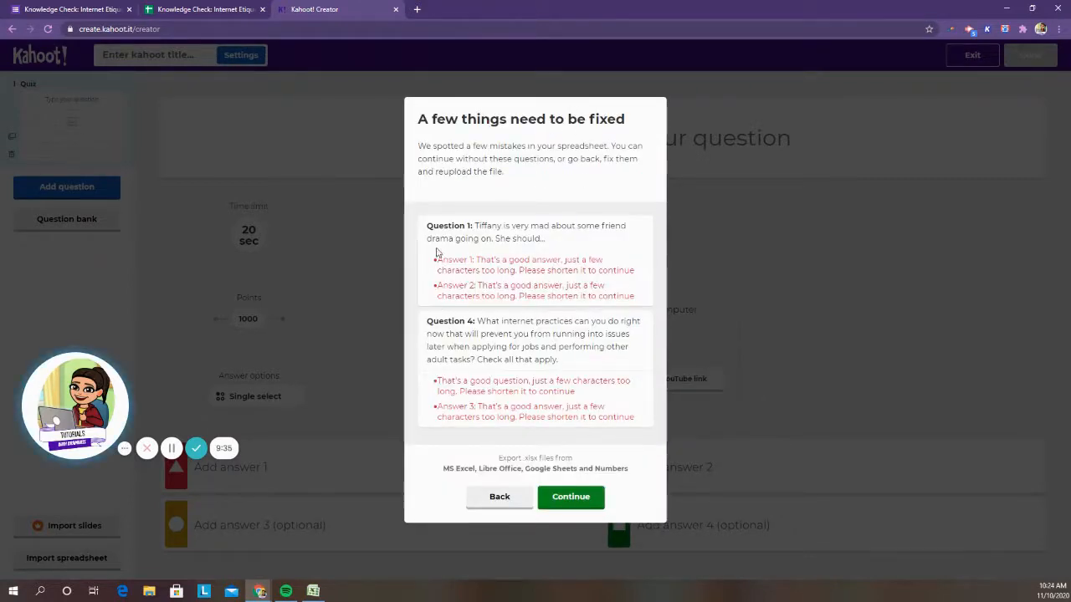
Read the import report for the questions and answers that need fixing.
{"action": "left_click_drag", "start_coordinate": [449, 262], "coordinate": [629, 296]}
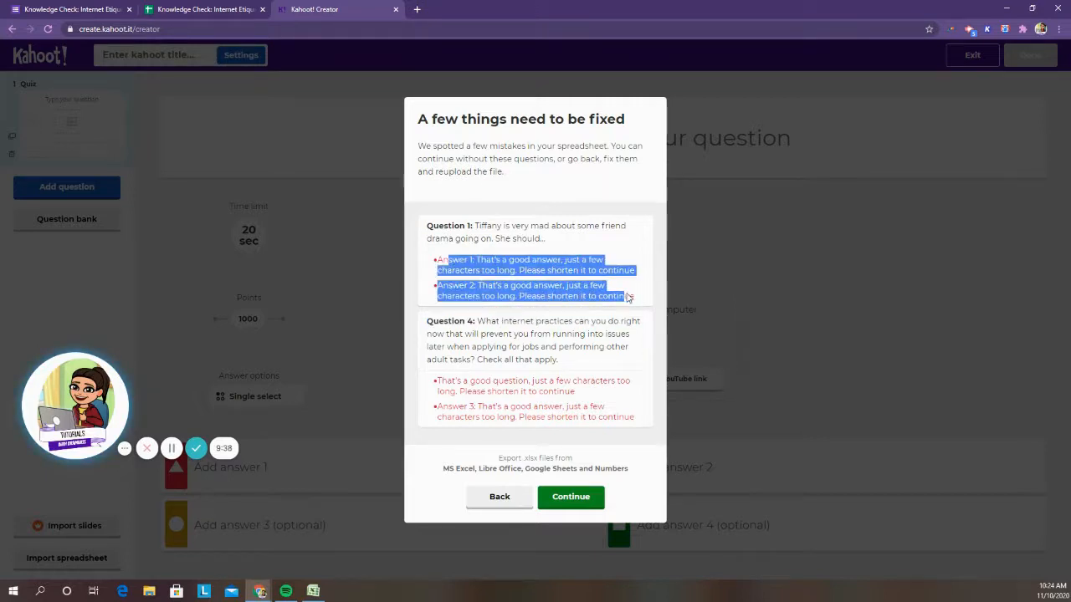
{"action": "left_click_drag", "start_coordinate": [435, 378], "coordinate": [634, 418]}
{"action": "left_click", "coordinate": [523, 393]}
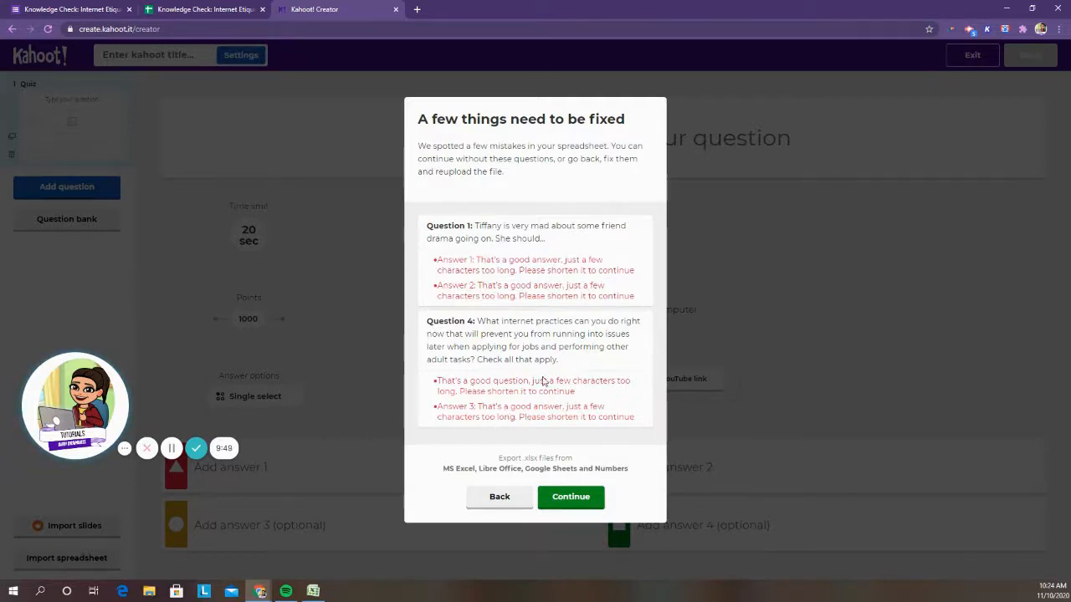
Switch to the Excel template and shorten question 1's answer 1 to "Write down how she's feeling, but wait 24 hours before posting".
{"action": "mouse_move", "coordinate": [311, 595]}
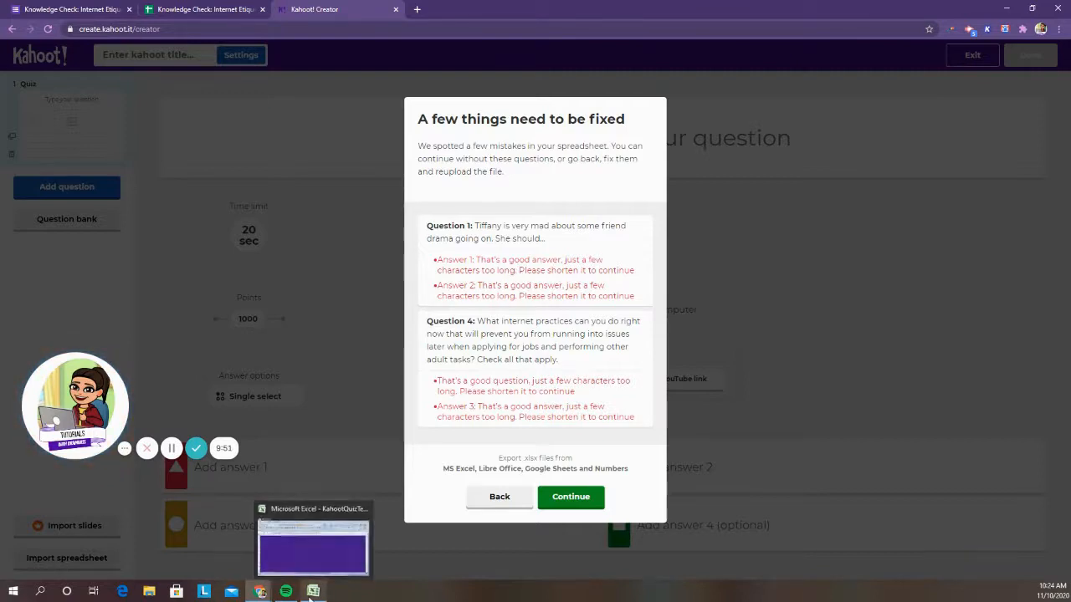
{"action": "left_click", "coordinate": [311, 592]}
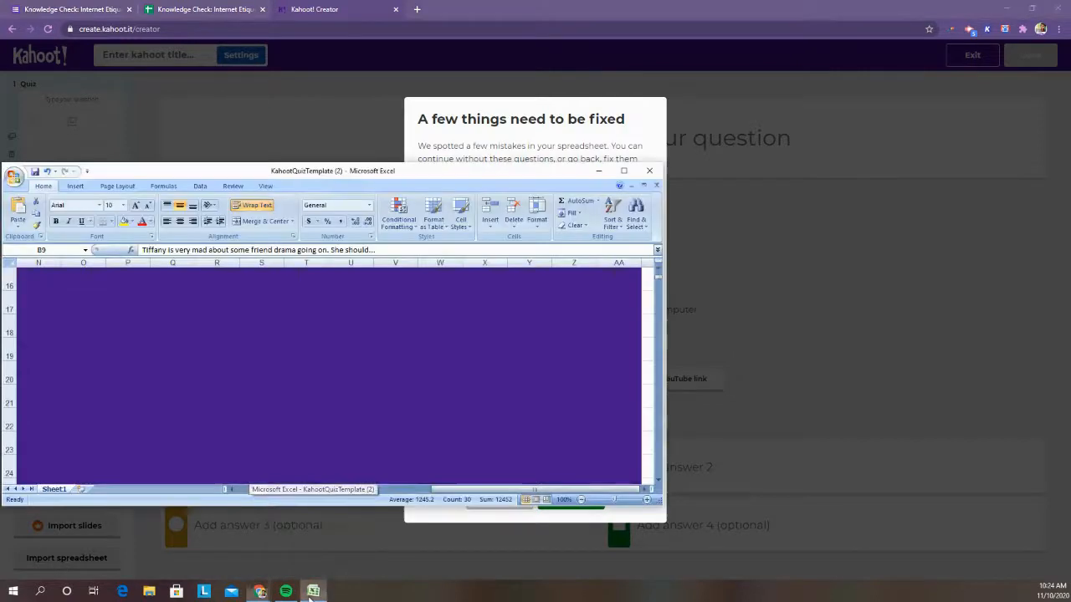
{"action": "left_click_drag", "start_coordinate": [484, 491], "coordinate": [199, 474]}
{"action": "scroll", "coordinate": [230, 405], "scroll_direction": "up", "scroll_amount": 5}
{"action": "scroll", "coordinate": [233, 410], "scroll_direction": "down", "scroll_amount": 1}
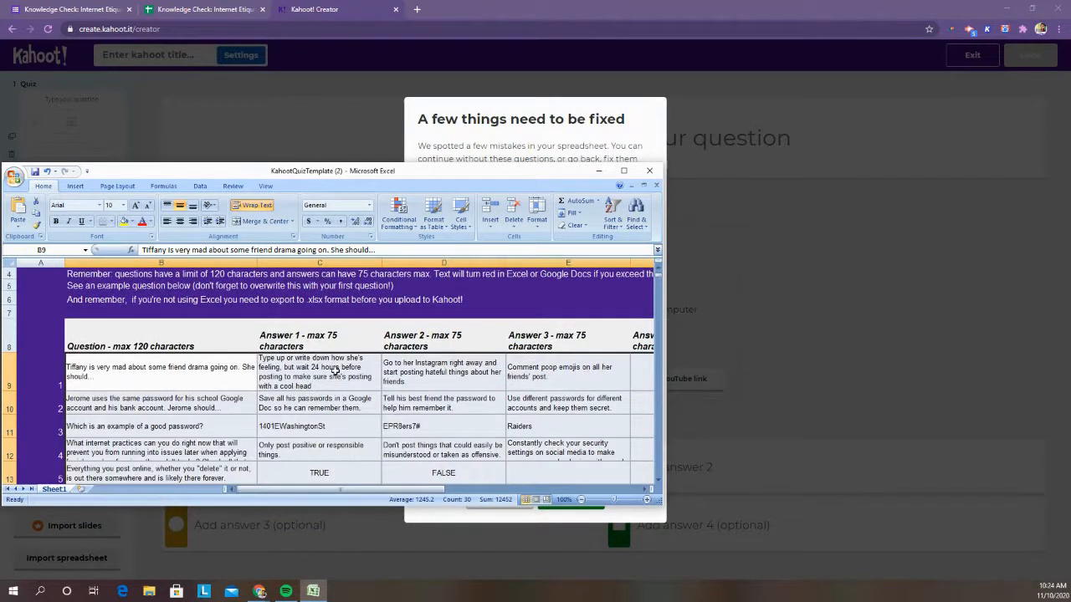
{"action": "left_click", "coordinate": [339, 372]}
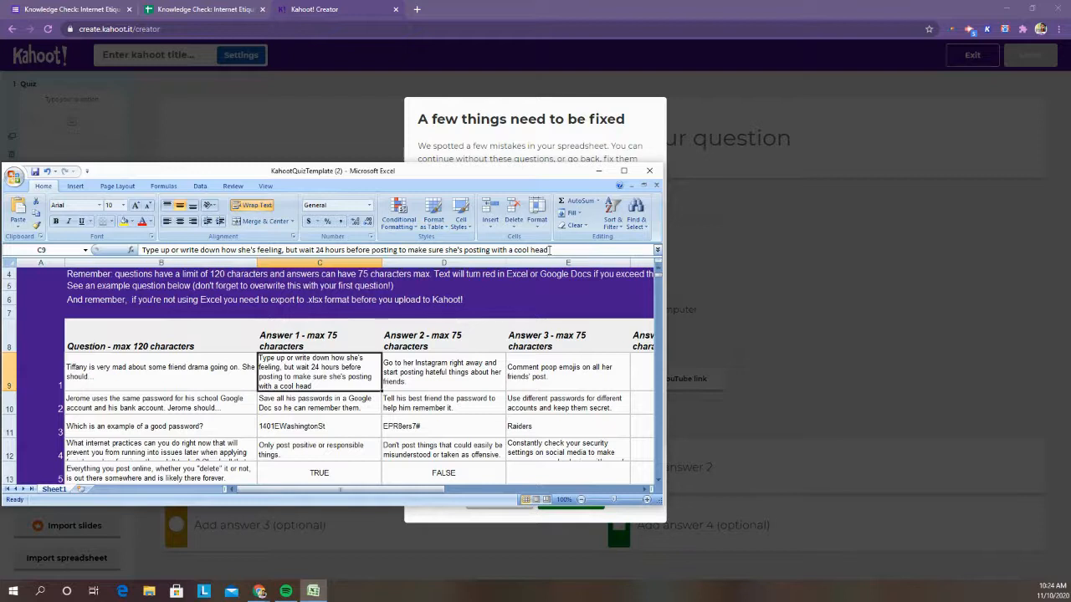
{"action": "left_click_drag", "start_coordinate": [142, 250], "coordinate": [181, 249]}
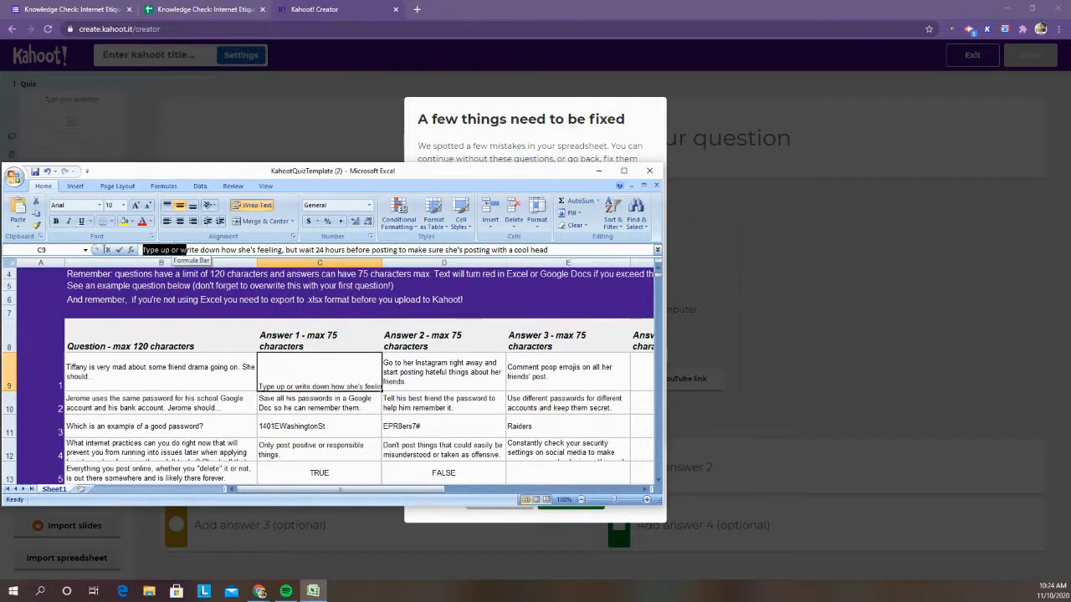
{"action": "type", "text": "W"}
{"action": "left_click_drag", "start_coordinate": [512, 249], "coordinate": [363, 251]}
{"action": "key", "text": "BackSpace"}
Shorten question 1's answer 2 to "Go to her Instagram and start posting hateful things about her friends".
{"action": "left_click", "coordinate": [465, 369]}
{"action": "left_click_drag", "start_coordinate": [499, 174], "coordinate": [526, 147]}
{"action": "left_click_drag", "start_coordinate": [275, 223], "coordinate": [239, 223]}
{"action": "key", "text": "BackSpace"}
Shorten question 4 to "What internet practices will prevent you from running into issues later when applying for jobs and performing other adult tasks?".
{"action": "left_click_drag", "start_coordinate": [555, 144], "coordinate": [621, 112]}
{"action": "left_click", "coordinate": [315, 381]}
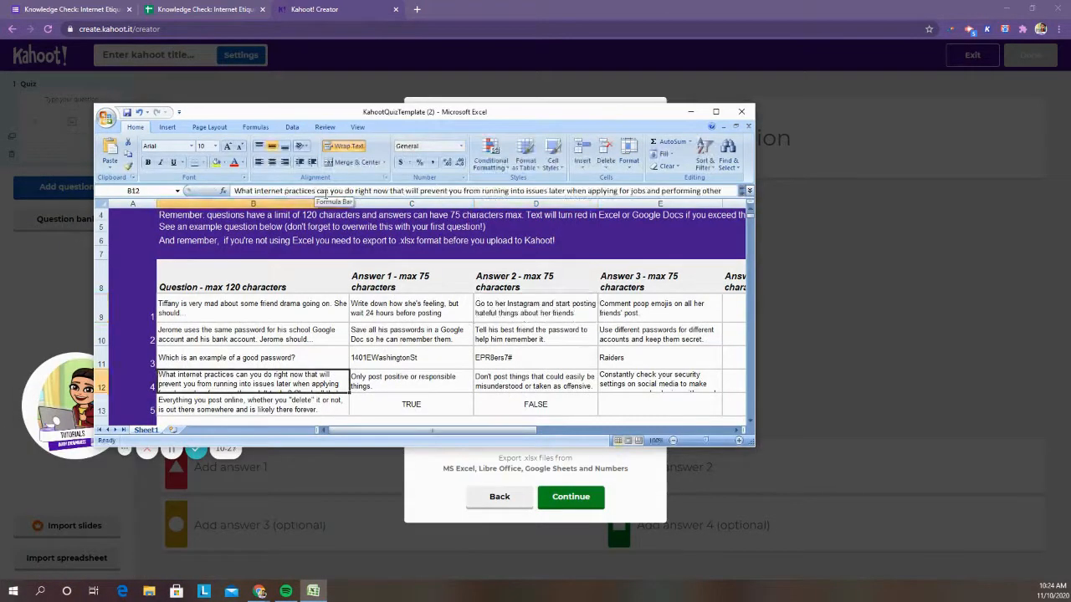
{"action": "left_click_drag", "start_coordinate": [316, 191], "coordinate": [390, 190]}
{"action": "key", "text": "BackSpace"}
{"action": "left_click_drag", "start_coordinate": [724, 190], "coordinate": [676, 190]}
{"action": "key", "text": "BackSpace"}
Shorten question 4's answer 3 to "Constantly check your security settings on social media", recheck the question's wording and return to Kahoot.
{"action": "left_click_drag", "start_coordinate": [528, 115], "coordinate": [559, 119]}
{"action": "left_click", "coordinate": [648, 383]}
{"action": "left_click_drag", "start_coordinate": [650, 194], "coordinate": [453, 194]}
{"action": "key", "text": "BackSpace"}
{"action": "left_click", "coordinate": [214, 383]}
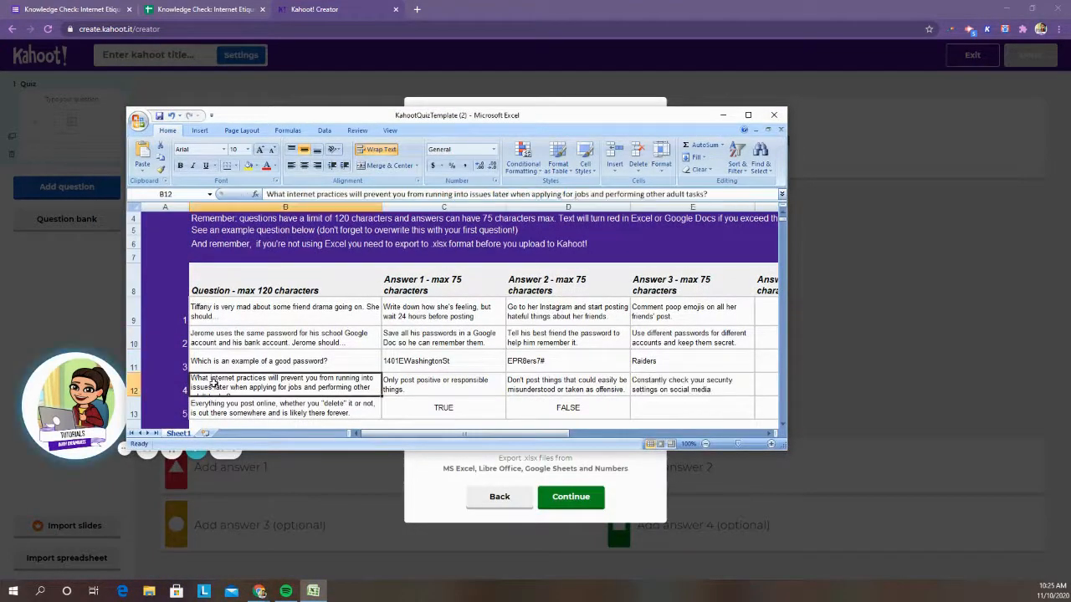
{"action": "left_click", "coordinate": [712, 193]}
{"action": "left_click", "coordinate": [725, 115]}
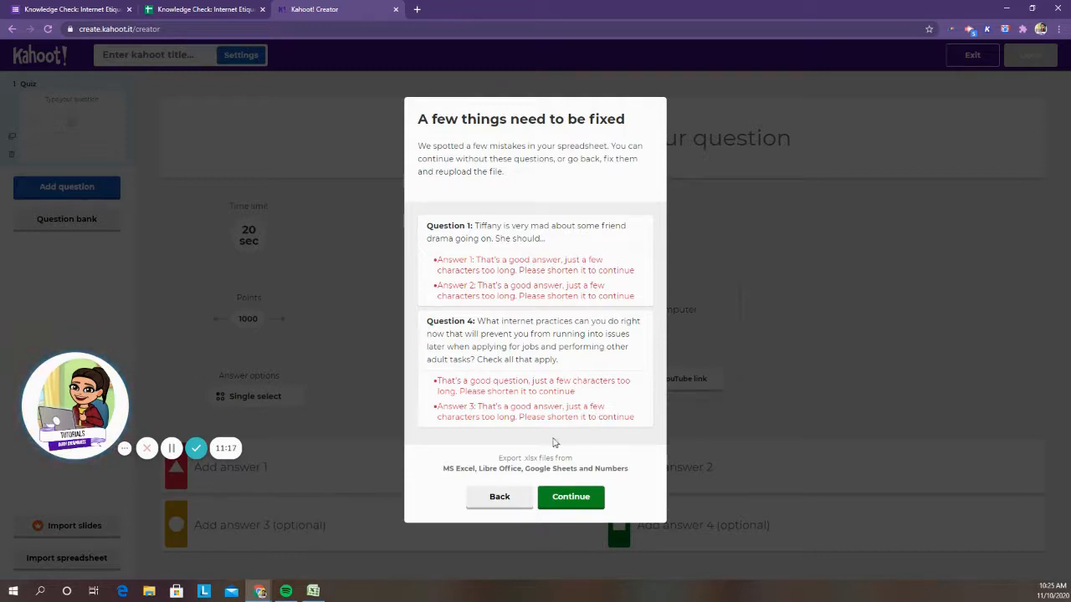
Go back from the list of mistakes, reupload the corrected KahootQuizTemplate (2).xlsx and add its questions to the kahoot.
{"action": "left_click", "coordinate": [499, 497]}
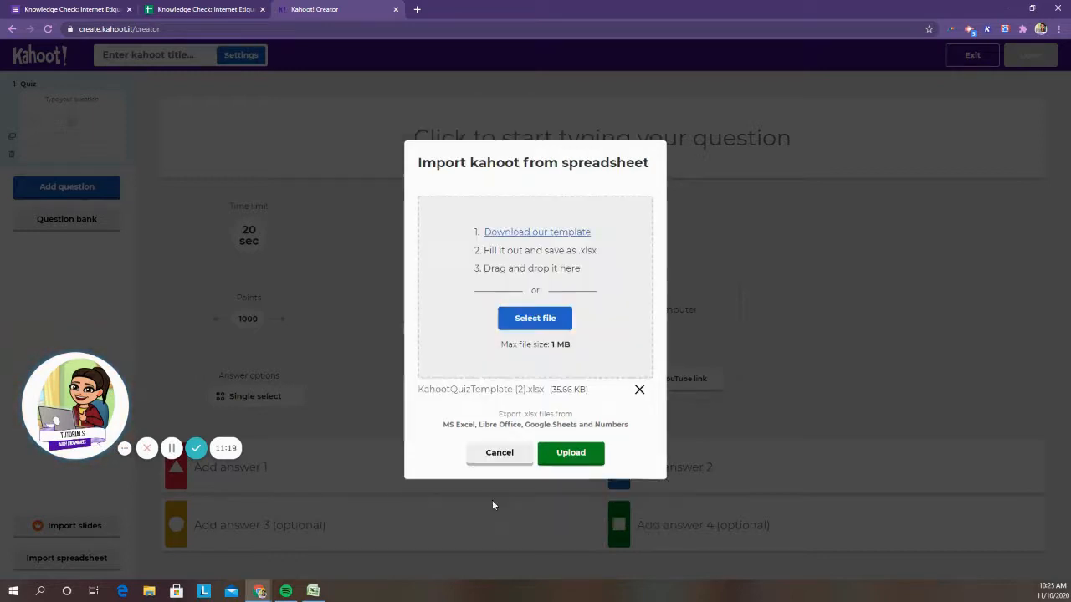
{"action": "left_click", "coordinate": [536, 318]}
{"action": "left_click", "coordinate": [121, 97]}
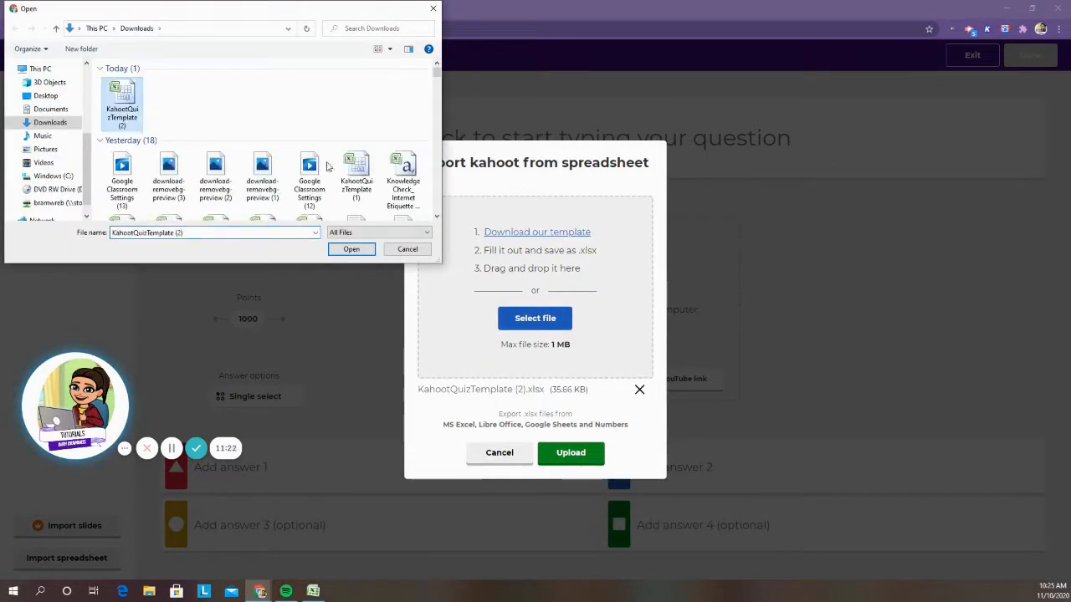
{"action": "left_click", "coordinate": [351, 248]}
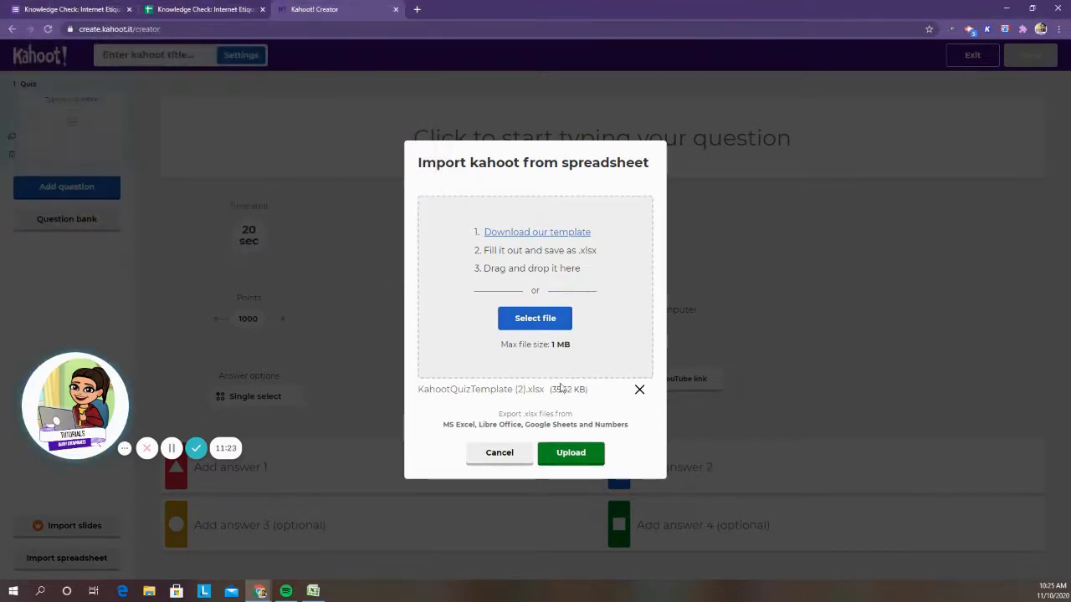
{"action": "left_click", "coordinate": [570, 460]}
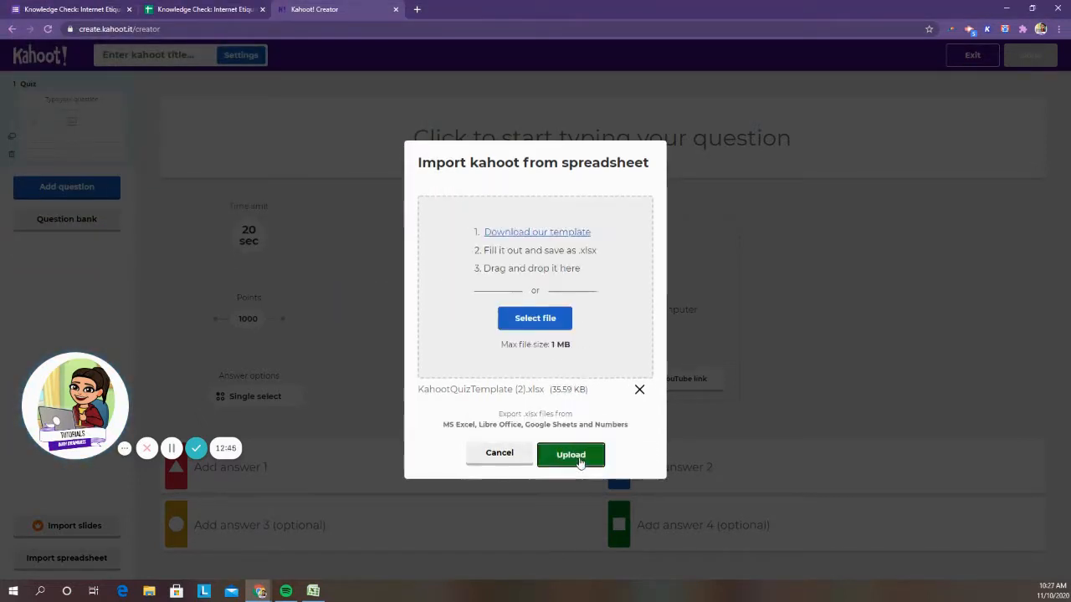
{"action": "left_click", "coordinate": [579, 458]}
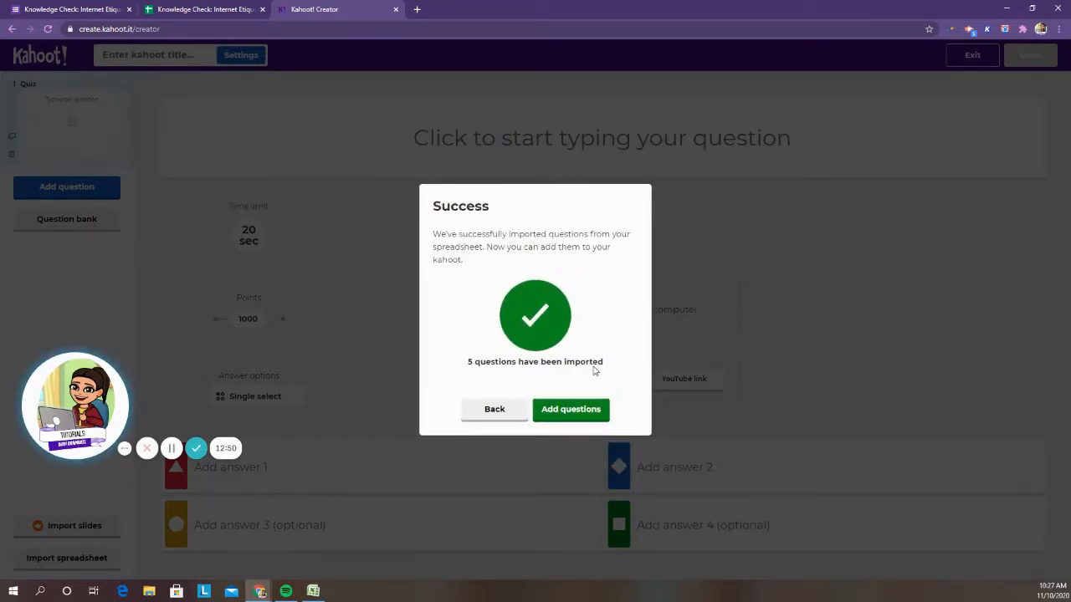
{"action": "left_click", "coordinate": [577, 414]}
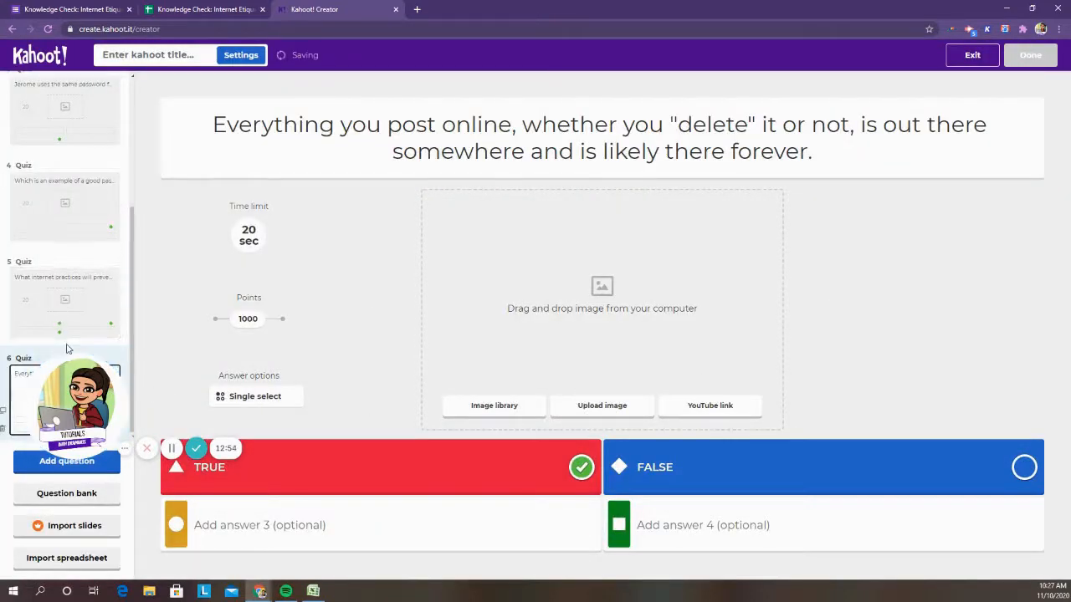
Delete the blank first question that precedes the imported ones in the kahoot.
{"action": "scroll", "coordinate": [67, 345], "scroll_direction": "up", "scroll_amount": 3}
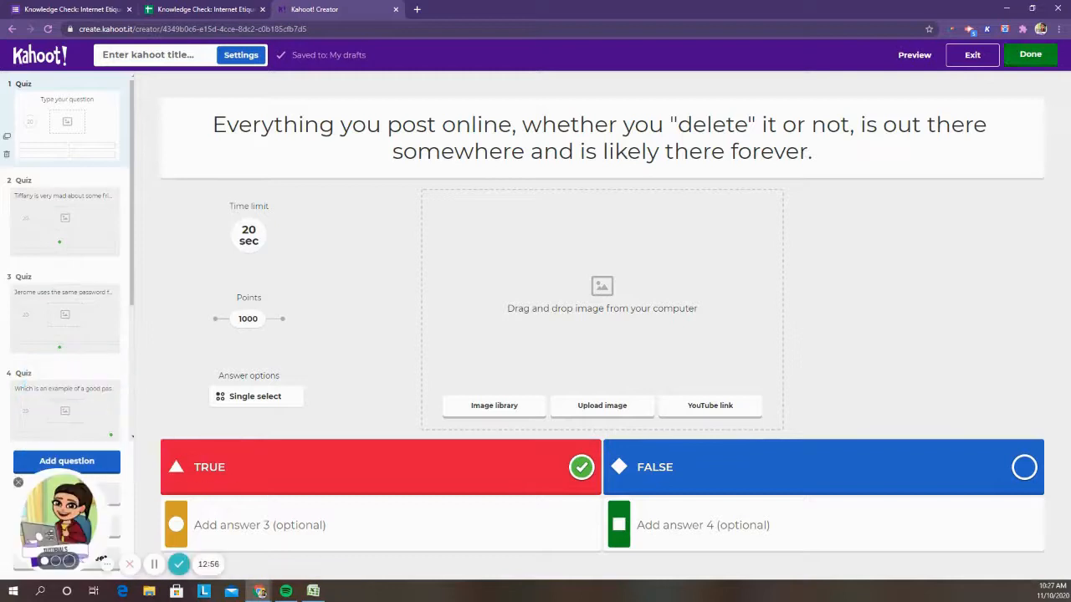
{"action": "left_click", "coordinate": [34, 125]}
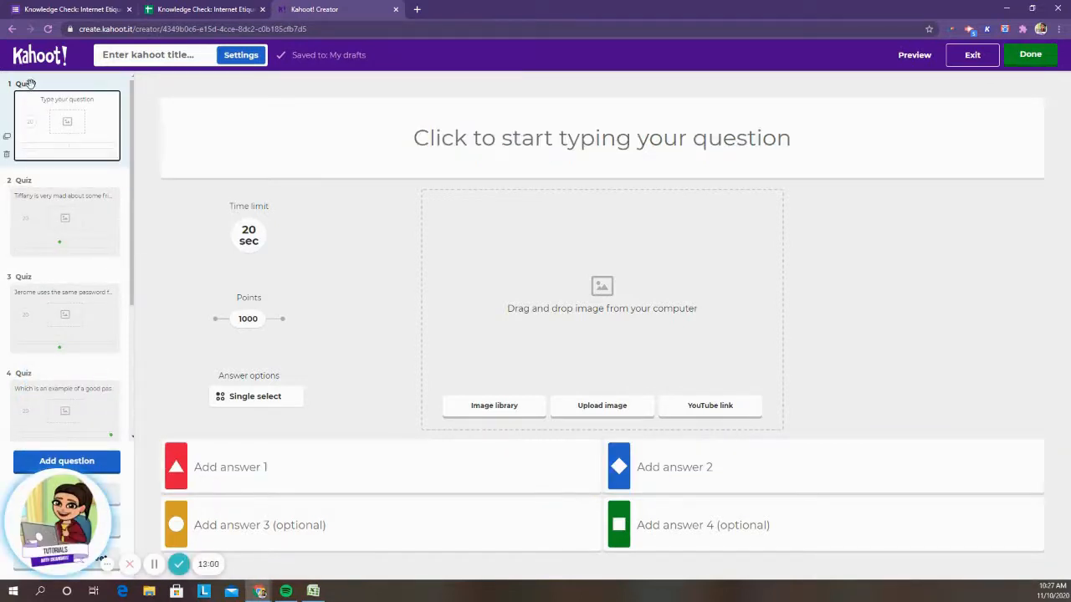
{"action": "left_click", "coordinate": [7, 156]}
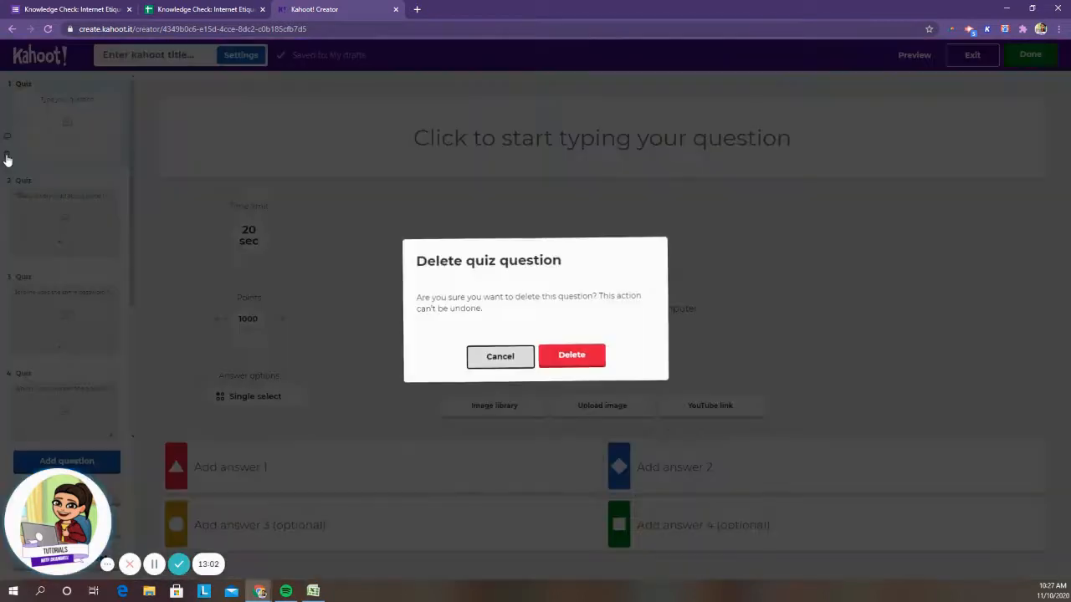
{"action": "left_click", "coordinate": [596, 362]}
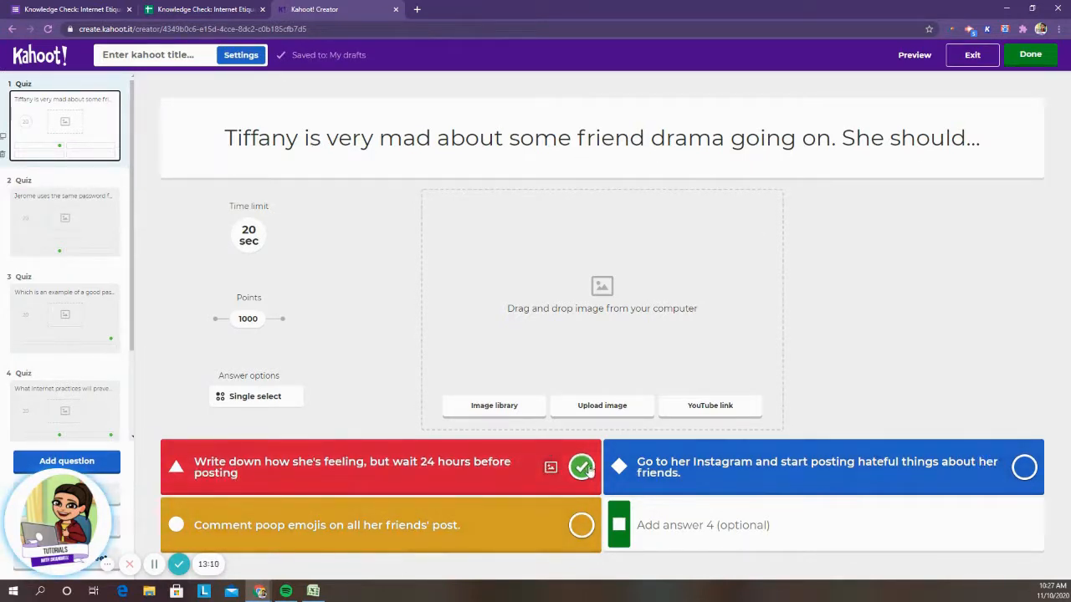
Review imported questions 2 to 5 with their marked answers, and finish the "Internet Etiquette" kahoot, closing its ready-to-play dialog.
{"action": "left_click", "coordinate": [67, 222]}
{"action": "left_click", "coordinate": [90, 297]}
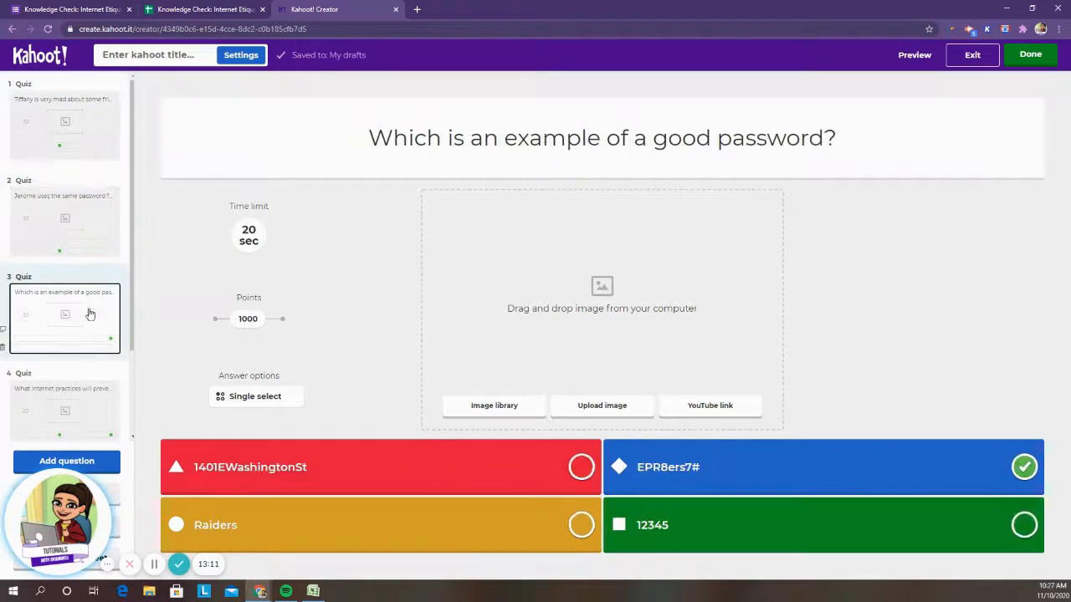
{"action": "left_click", "coordinate": [83, 394]}
{"action": "scroll", "coordinate": [82, 394], "scroll_direction": "down", "scroll_amount": 2}
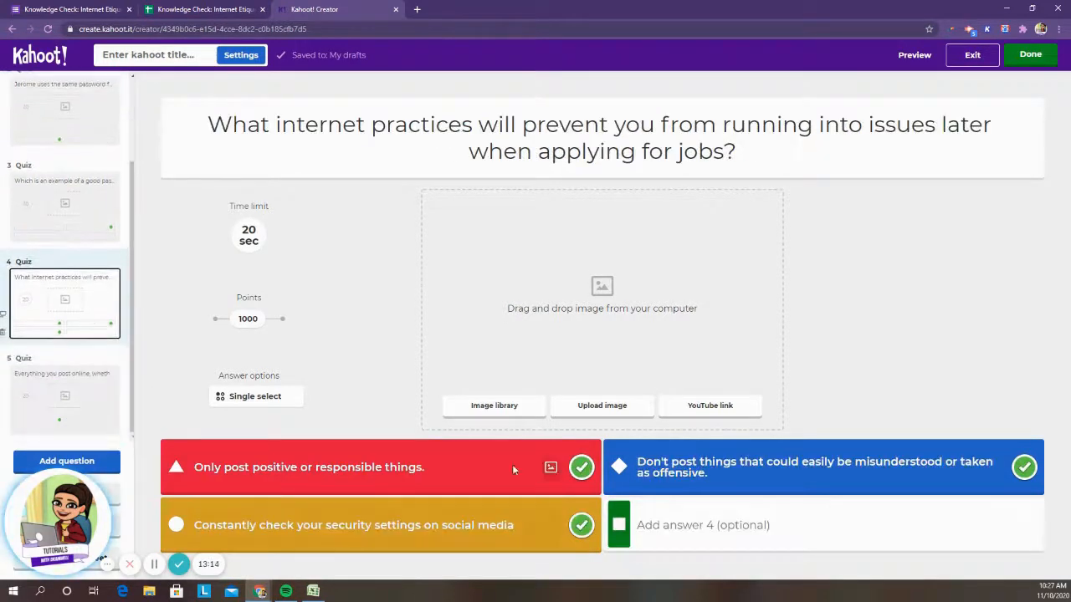
{"action": "left_click", "coordinate": [99, 403]}
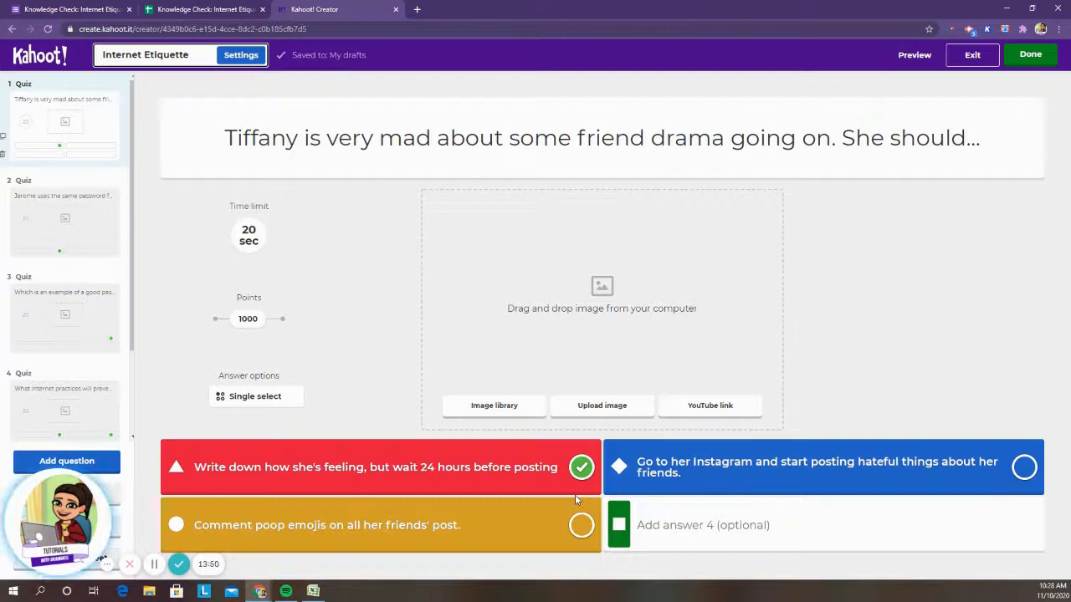
{"action": "left_click", "coordinate": [1031, 54]}
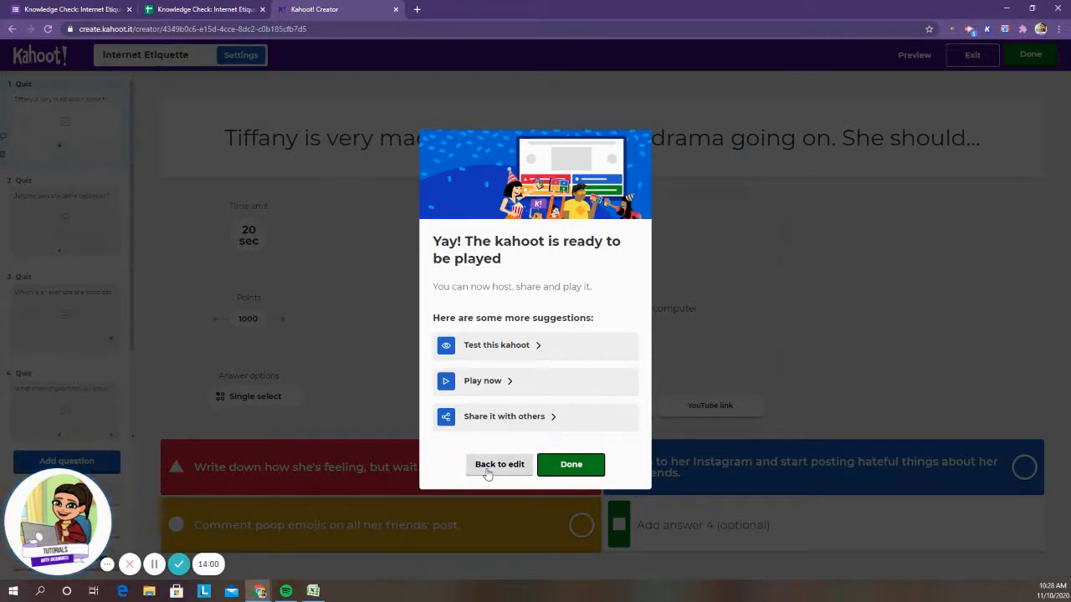
{"action": "left_click", "coordinate": [553, 465]}
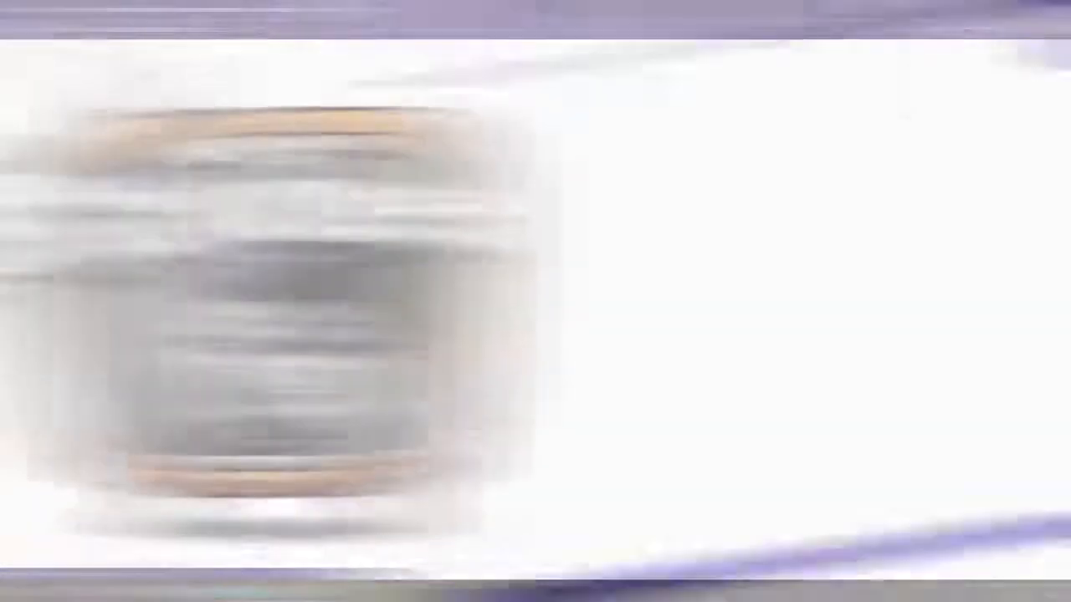